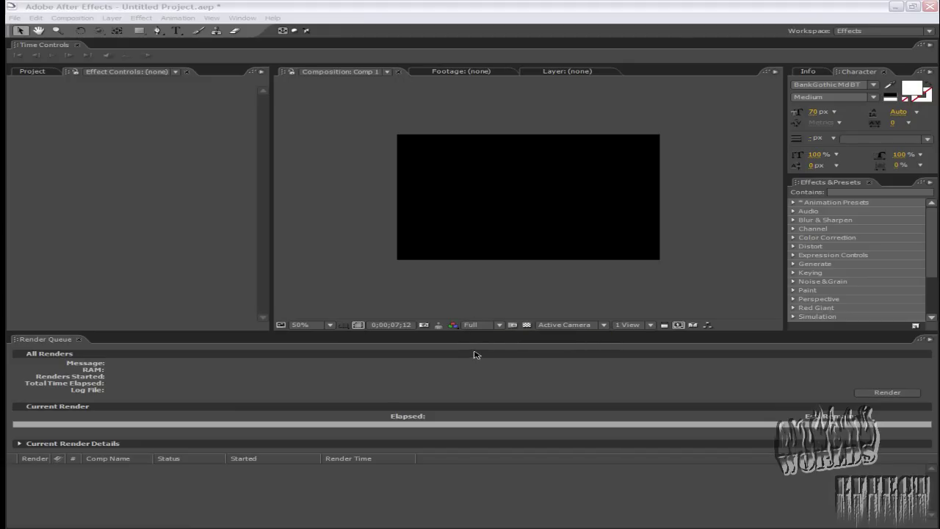
# - Create a new 720×486 composition named 'What ever you want'
pyautogui.click(80, 19)
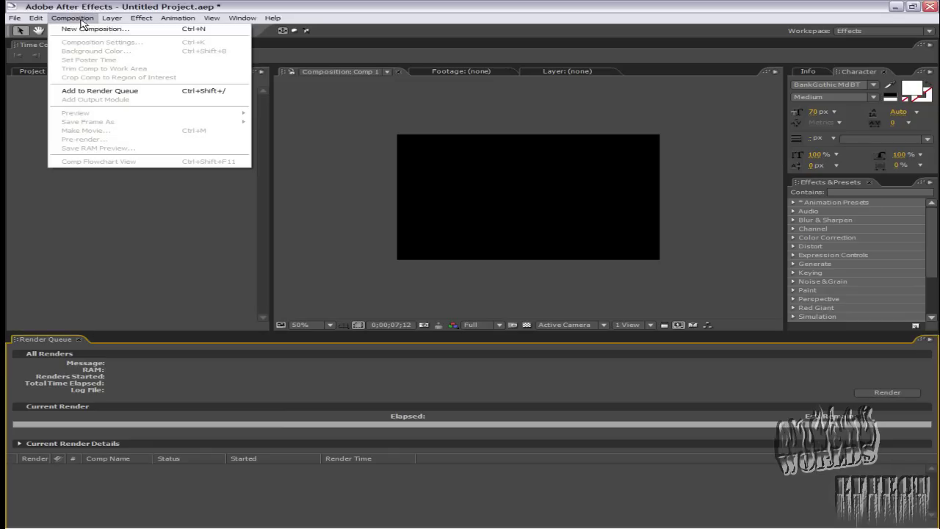
pyautogui.click(84, 29)
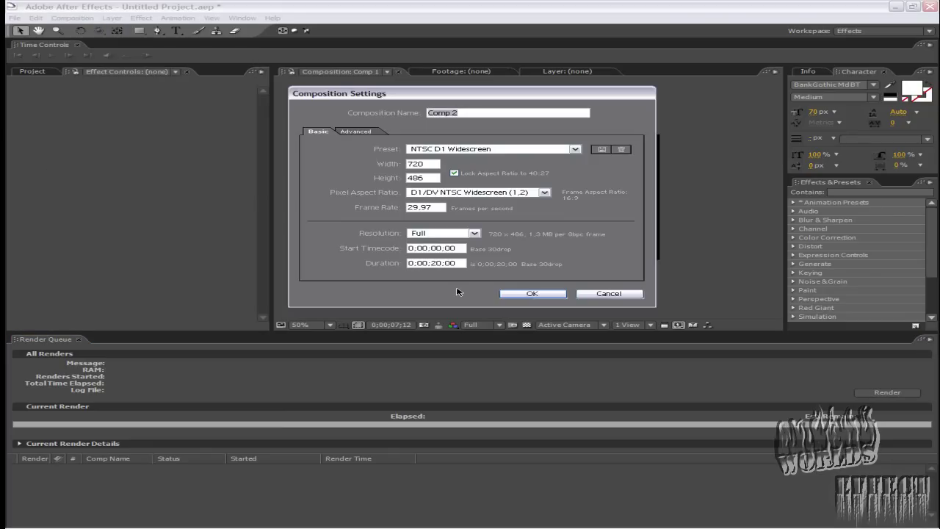
pyautogui.write('Whatever you want')
pyautogui.click(447, 112)
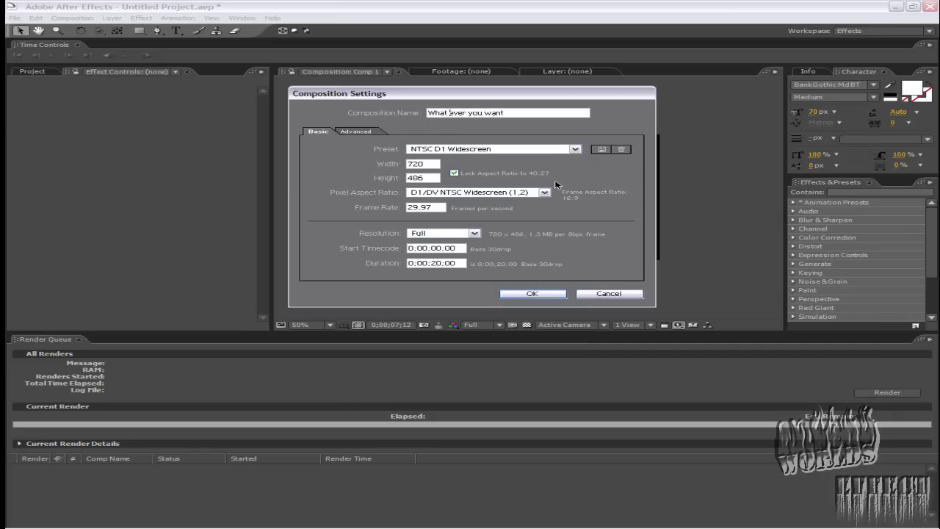
pyautogui.click(539, 294)
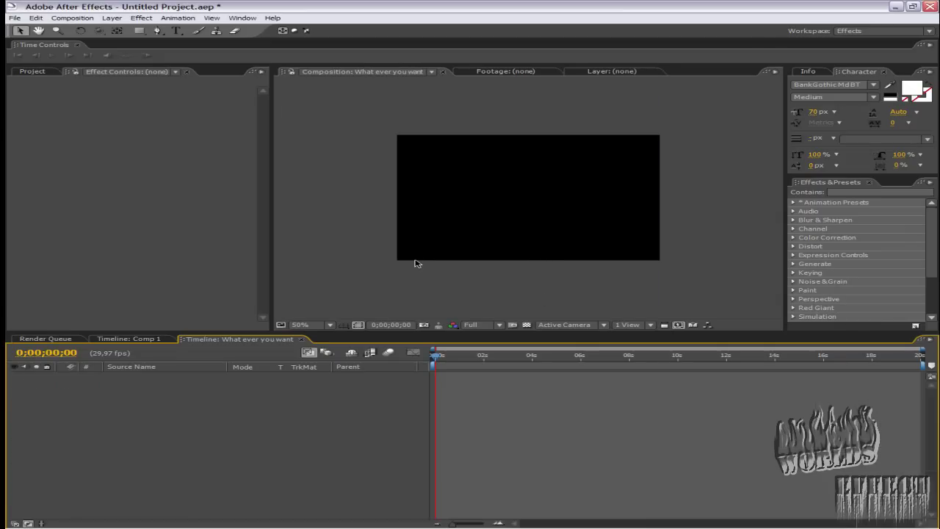
# - Add a full-size black solid layer named BG
pyautogui.click(113, 19)
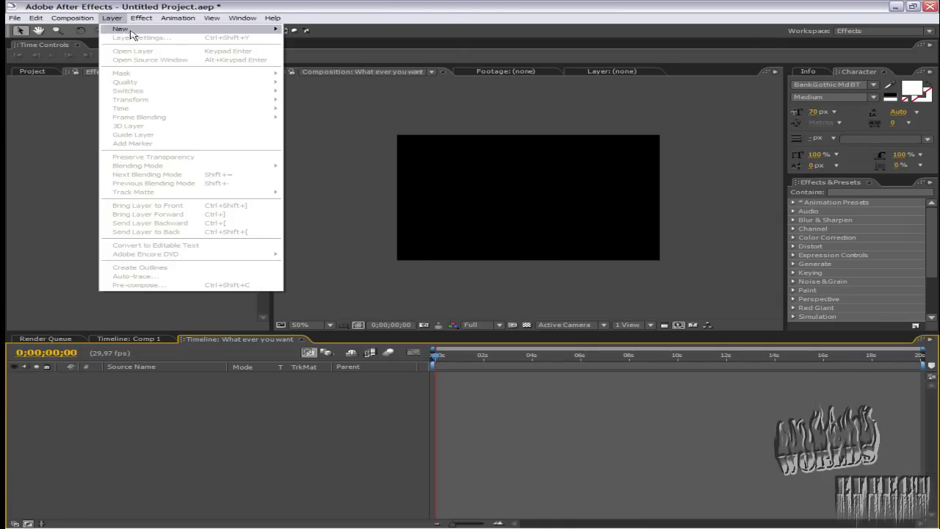
pyautogui.moveTo(121, 28)
pyautogui.click(368, 42)
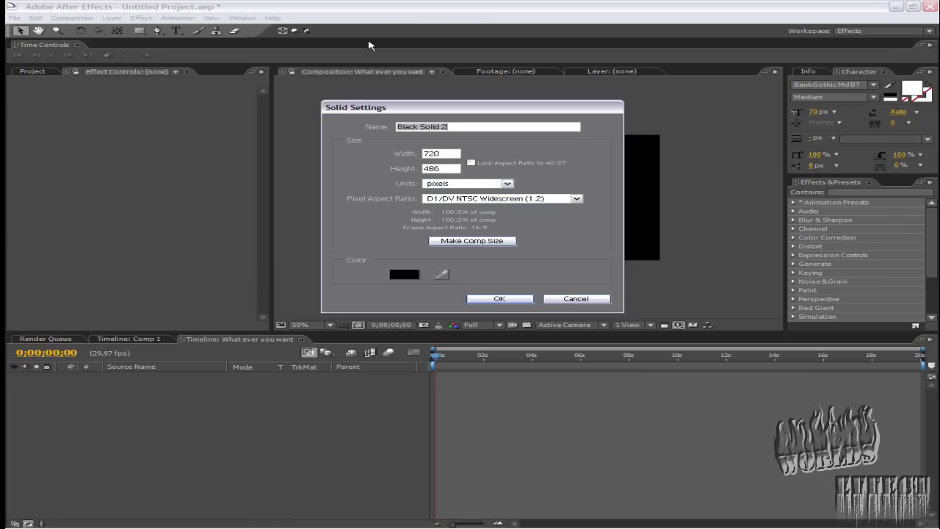
pyautogui.write('BG')
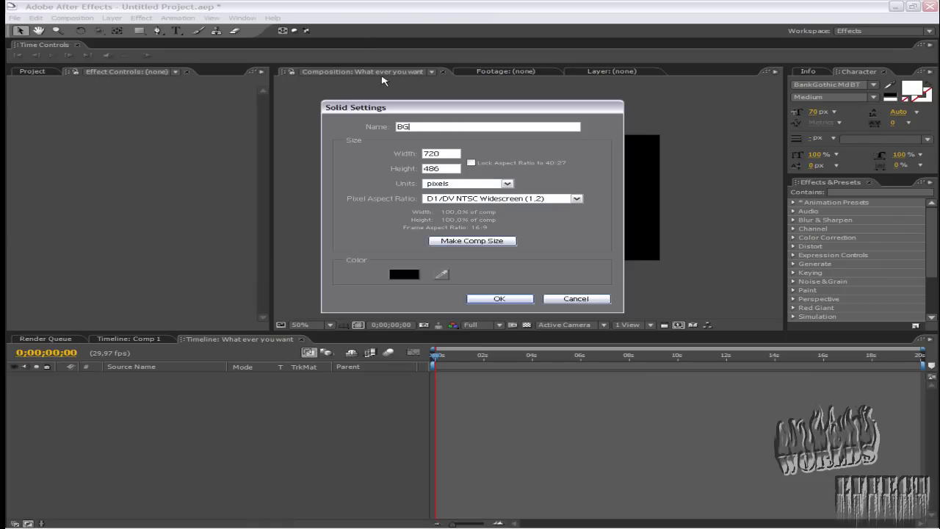
pyautogui.click(499, 298)
# - Select the BG layer and apply the Generate > Grid effect to it
pyautogui.click(142, 19)
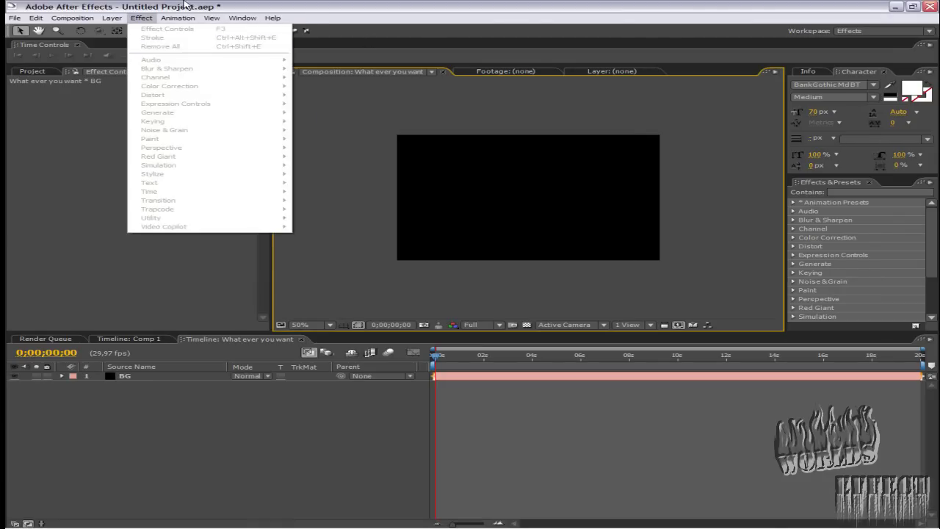
pyautogui.click(188, 6)
pyautogui.click(141, 376)
pyautogui.click(142, 18)
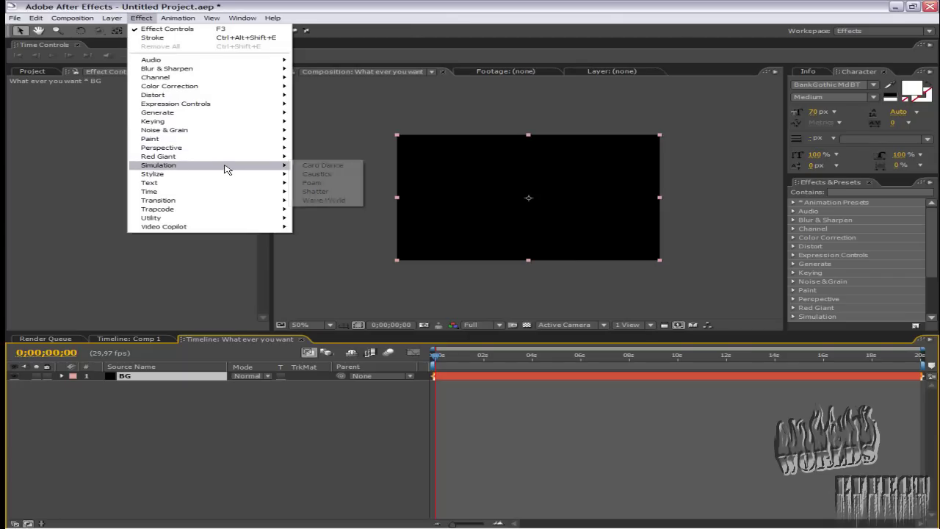
pyautogui.moveTo(230, 113)
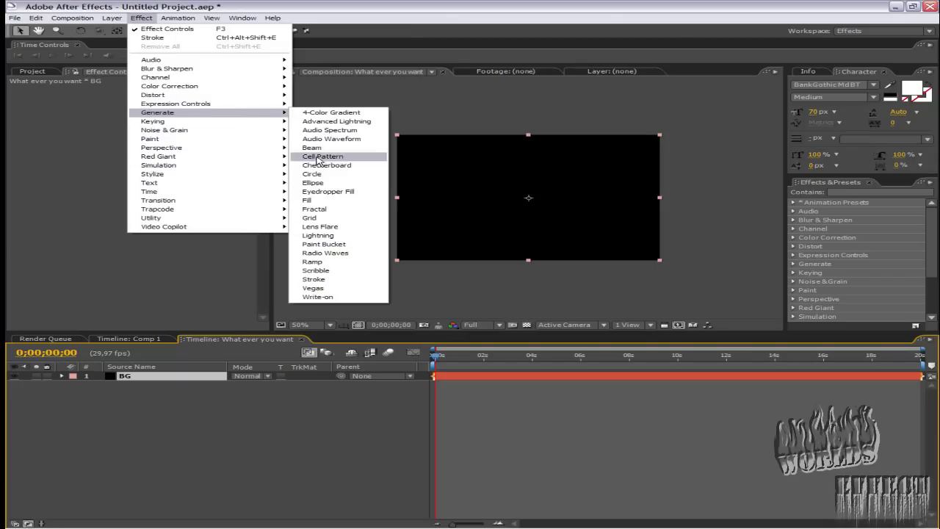
pyautogui.click(312, 218)
# - Set the Grid Color to red, then change it to yellow and zoom to check the lines
pyautogui.click(135, 179)
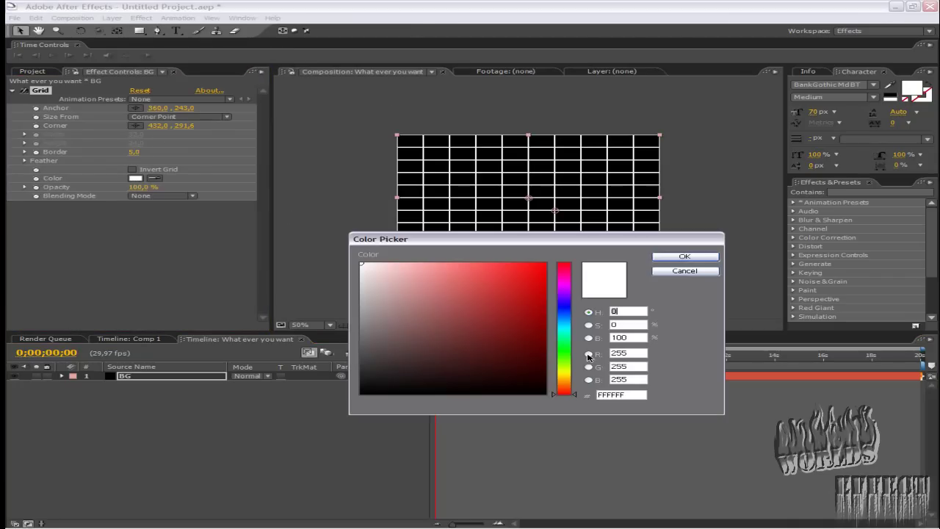
pyautogui.click(568, 362)
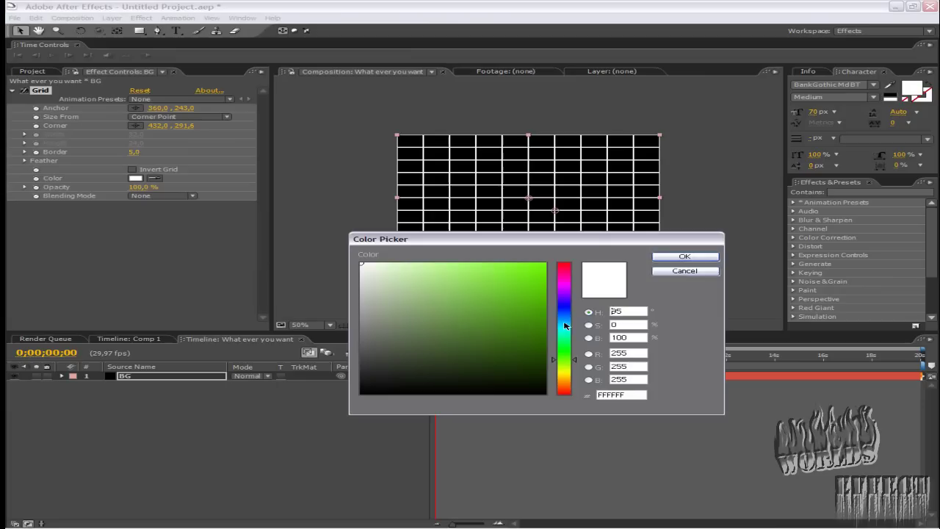
pyautogui.click(572, 260)
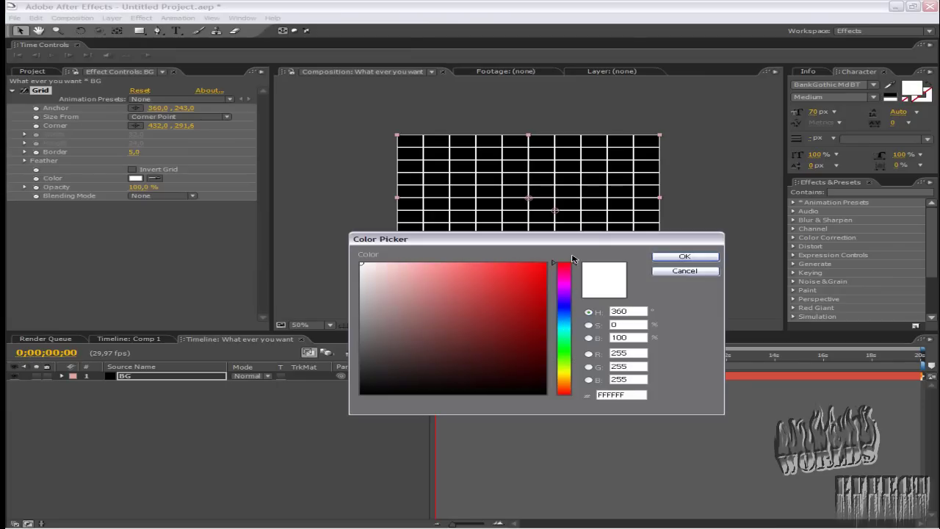
pyautogui.click(683, 256)
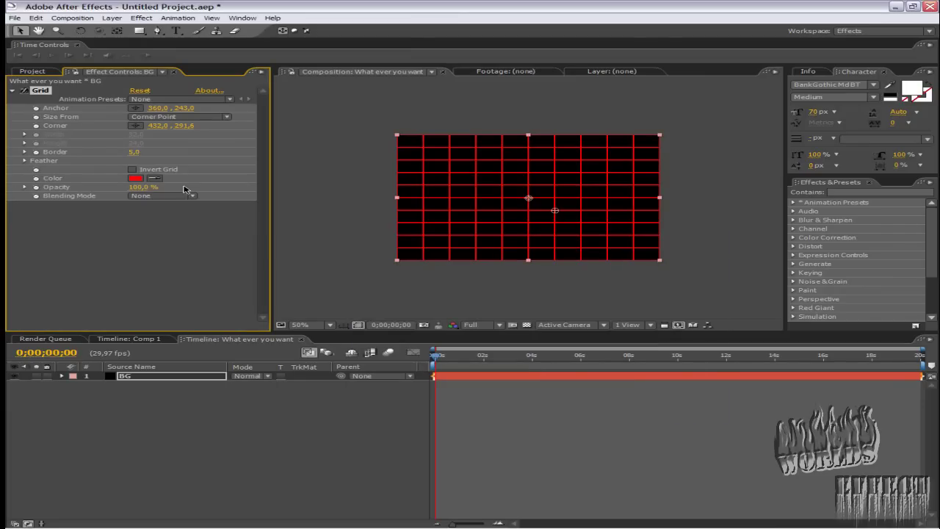
pyautogui.click(136, 178)
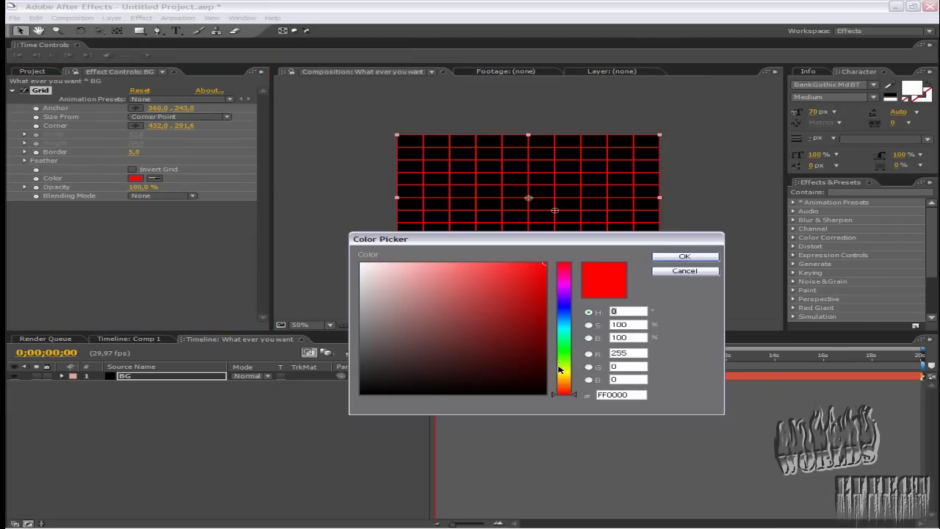
pyautogui.click(559, 370)
pyautogui.click(702, 258)
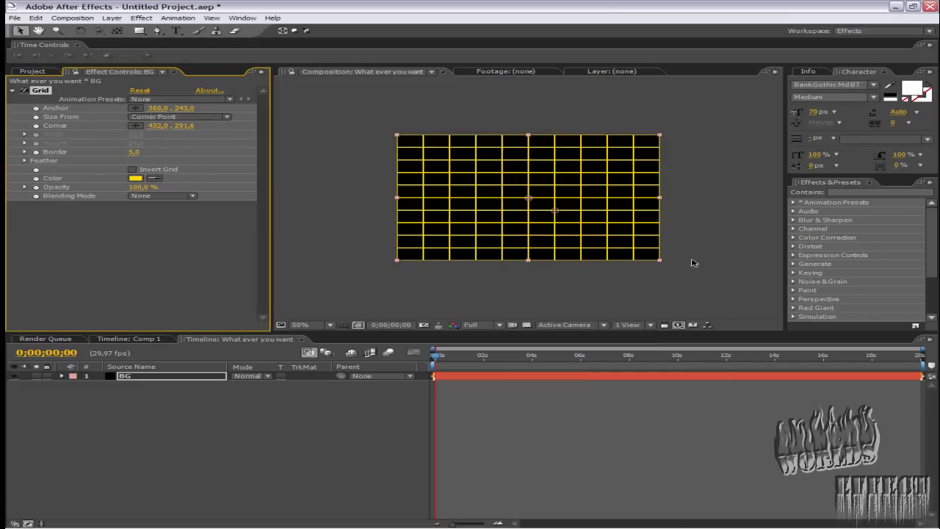
pyautogui.click(500, 276)
pyautogui.scroll(5, 501, 279)
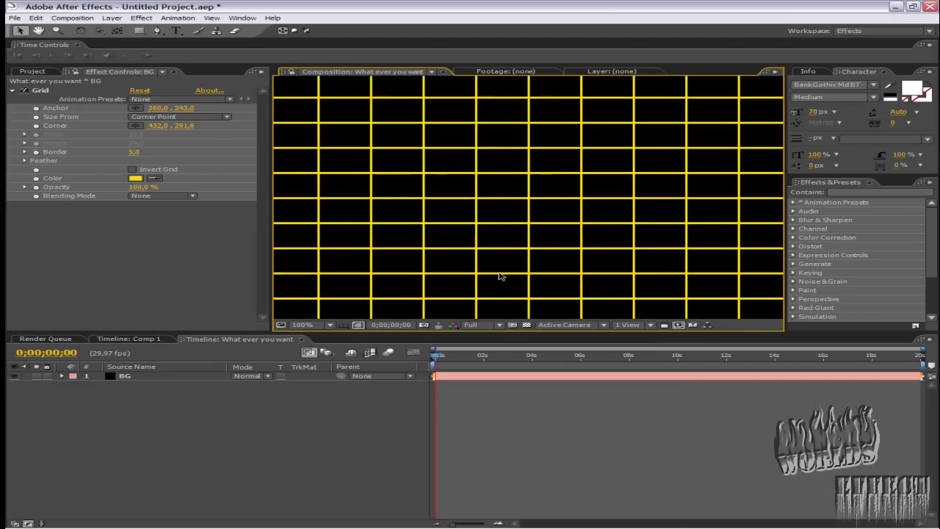
pyautogui.scroll(-6, 501, 282)
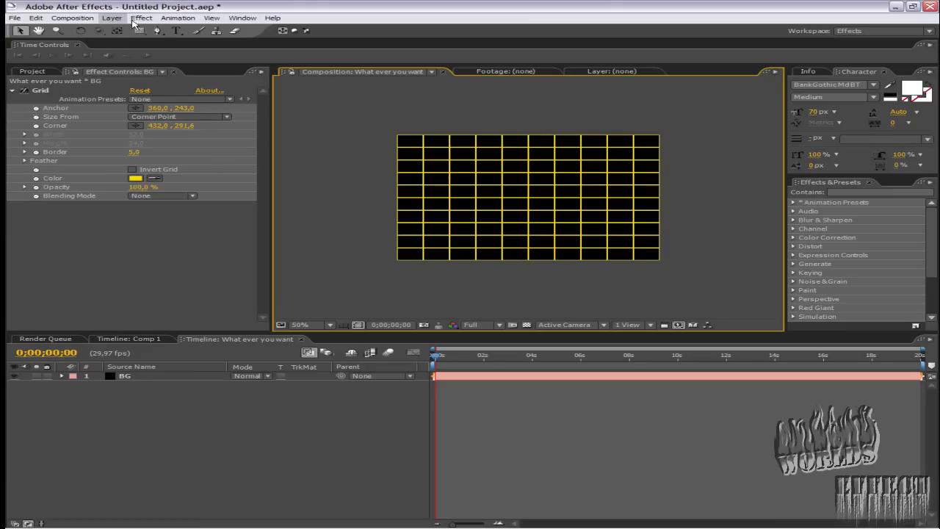
# - With the Pen tool on BG, start the mask: a flat line, then a tall spike up and down
pyautogui.click(157, 32)
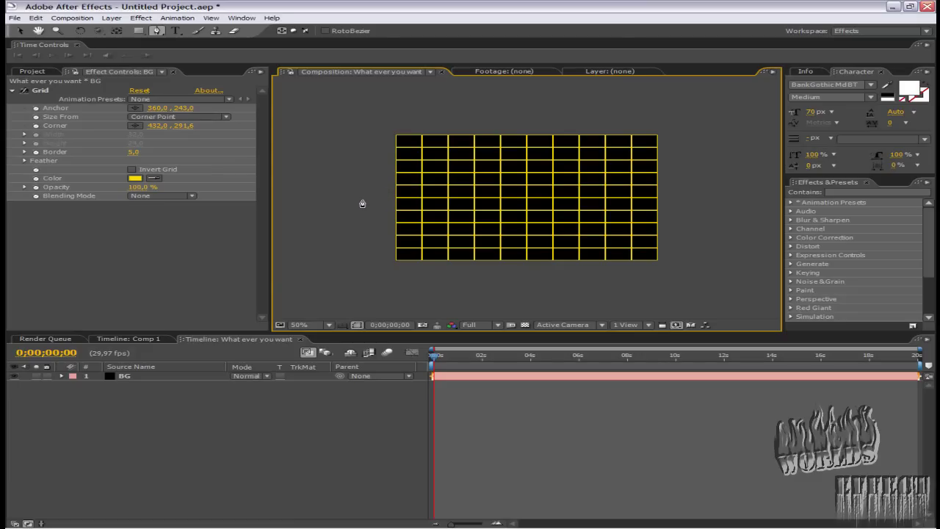
pyautogui.click(135, 377)
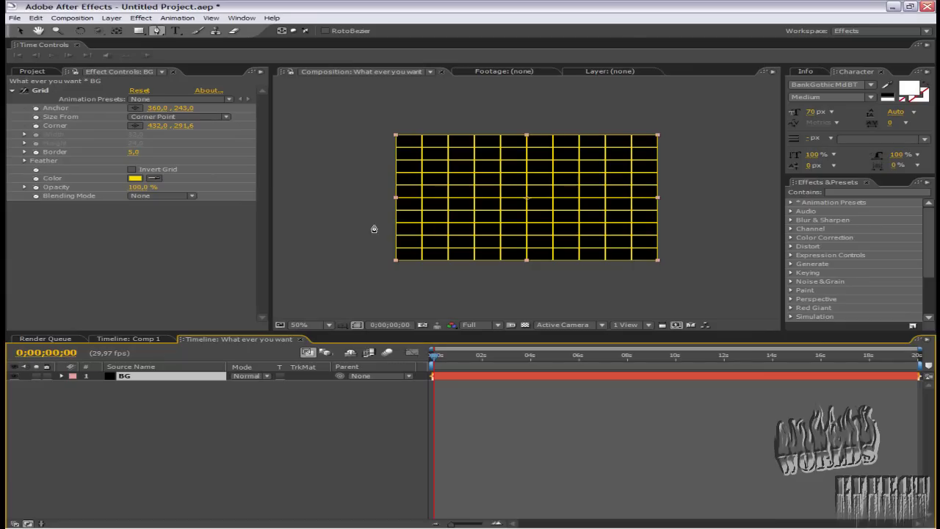
pyautogui.click(359, 199)
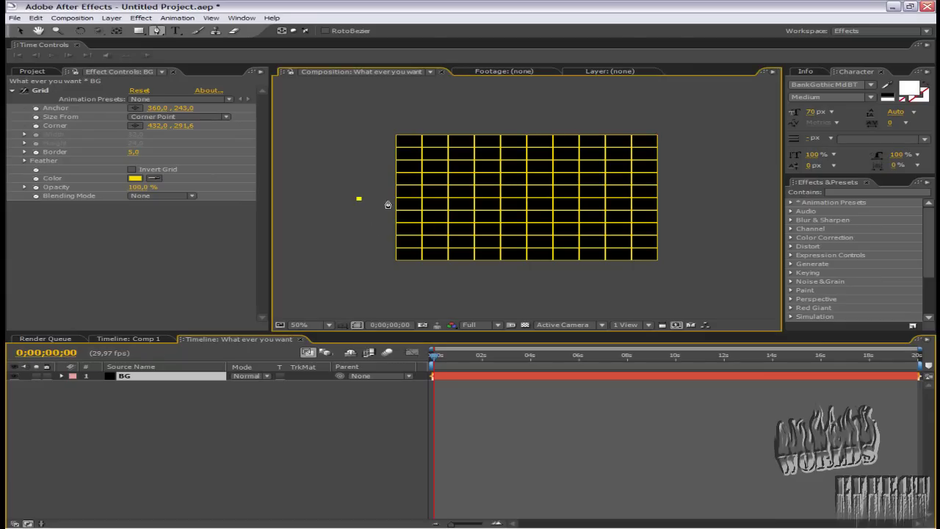
pyautogui.click(447, 199)
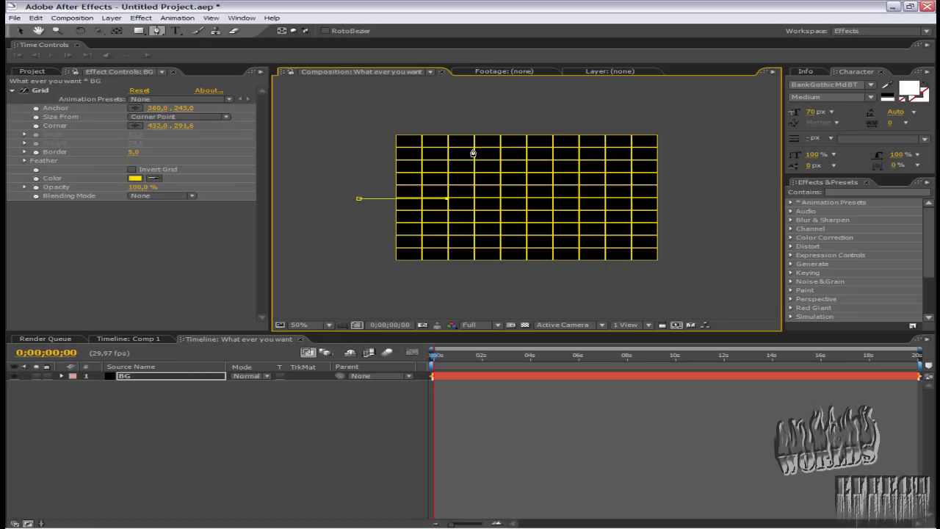
pyautogui.click(450, 137)
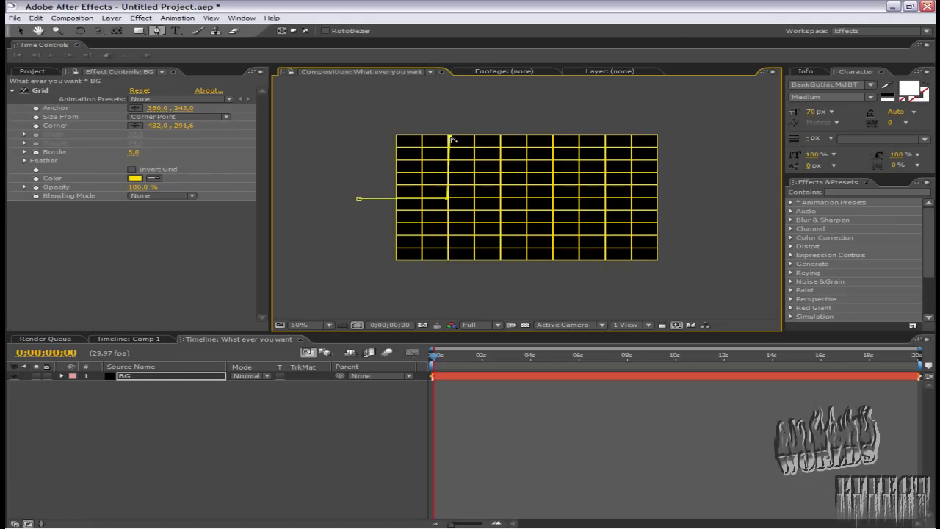
pyautogui.click(460, 260)
pyautogui.click(483, 199)
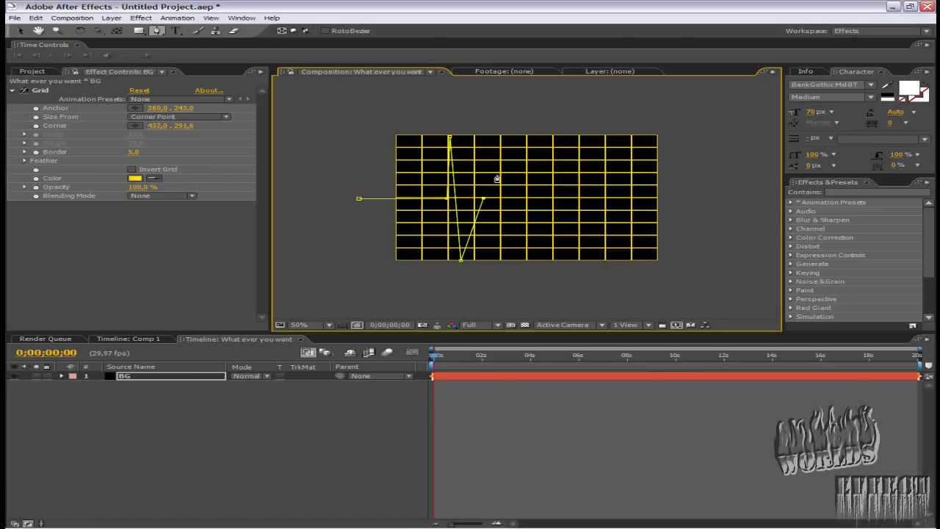
# - Add small bumps, a deep dip and a curved point in the middle of the heartbeat path
pyautogui.click(502, 198)
pyautogui.click(518, 175)
pyautogui.click(521, 194)
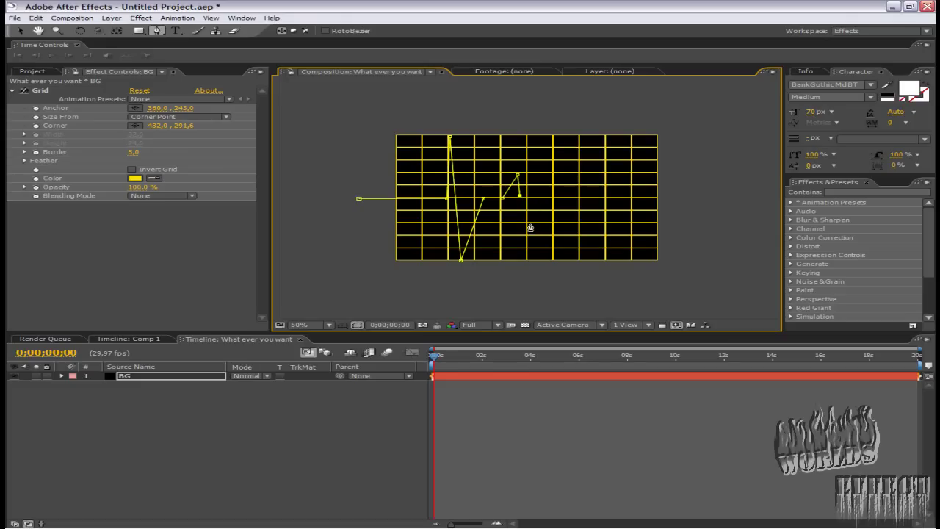
pyautogui.click(534, 181)
pyautogui.click(550, 252)
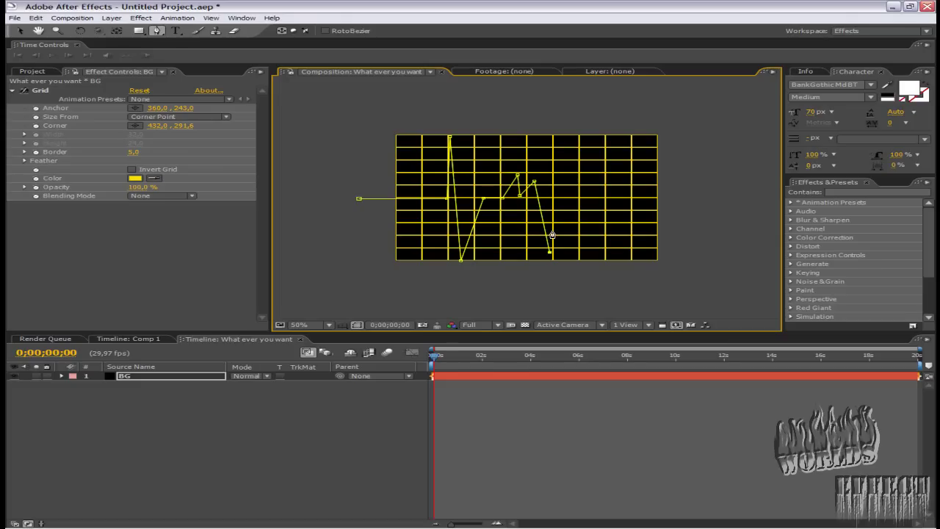
pyautogui.click(558, 197)
pyautogui.click(572, 197)
pyautogui.moveTo(593, 197); pyautogui.dragTo(576, 182)
pyautogui.click(584, 172)
# - Finish the path with a final bump, a sharp downward spike and a flat line past the right edge
pyautogui.click(613, 176)
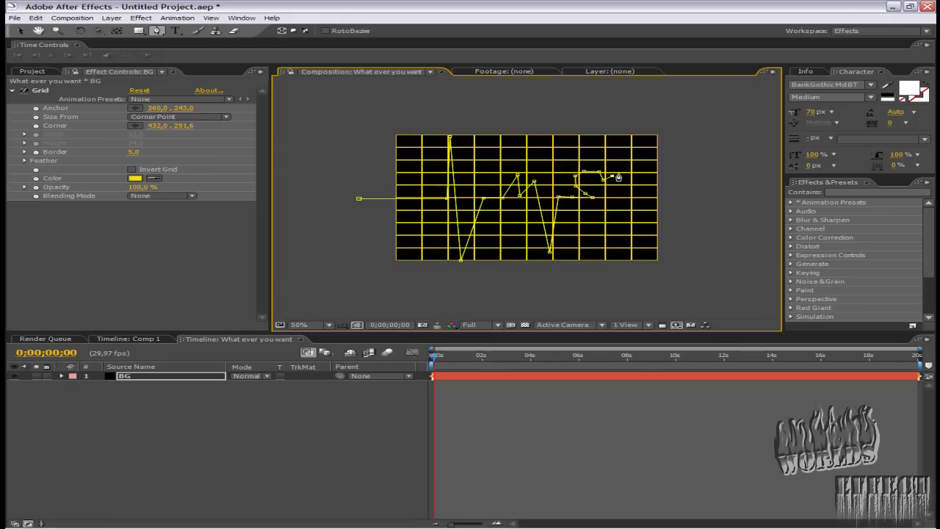
pyautogui.click(624, 171)
pyautogui.click(628, 189)
pyautogui.click(613, 197)
pyautogui.click(643, 198)
pyautogui.click(648, 240)
pyautogui.click(653, 197)
pyautogui.click(712, 198)
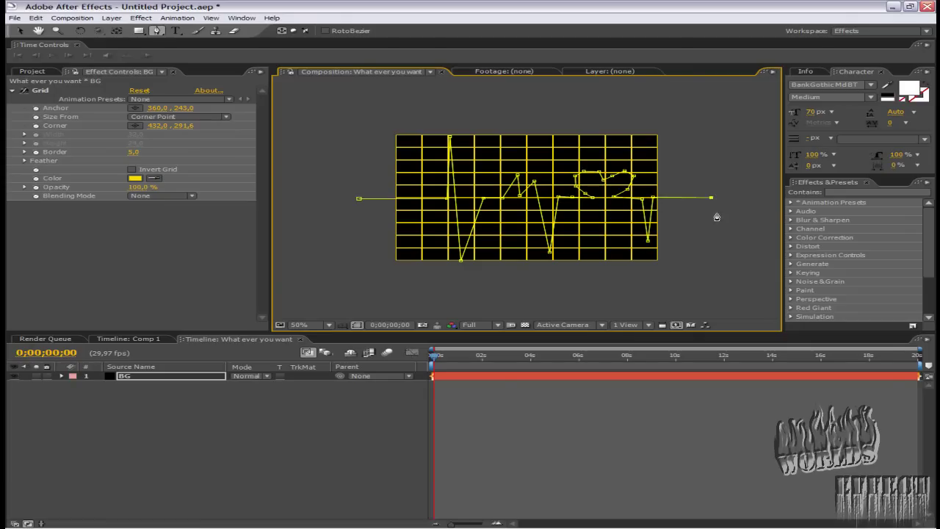
pyautogui.click(20, 31)
# - Collapse the Grid properties and apply Generate > Stroke to BG, drawing a white line along Mask 1
pyautogui.click(11, 90)
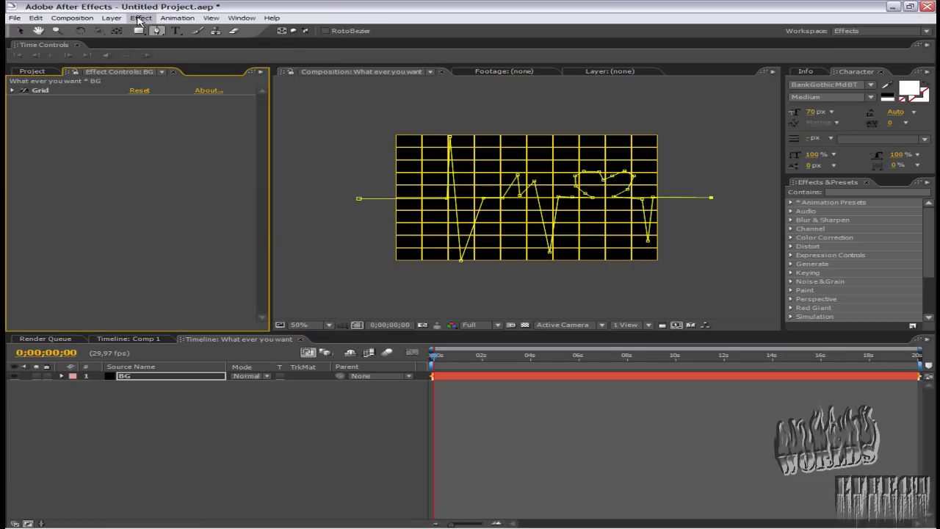
pyautogui.click(140, 19)
pyautogui.moveTo(170, 112)
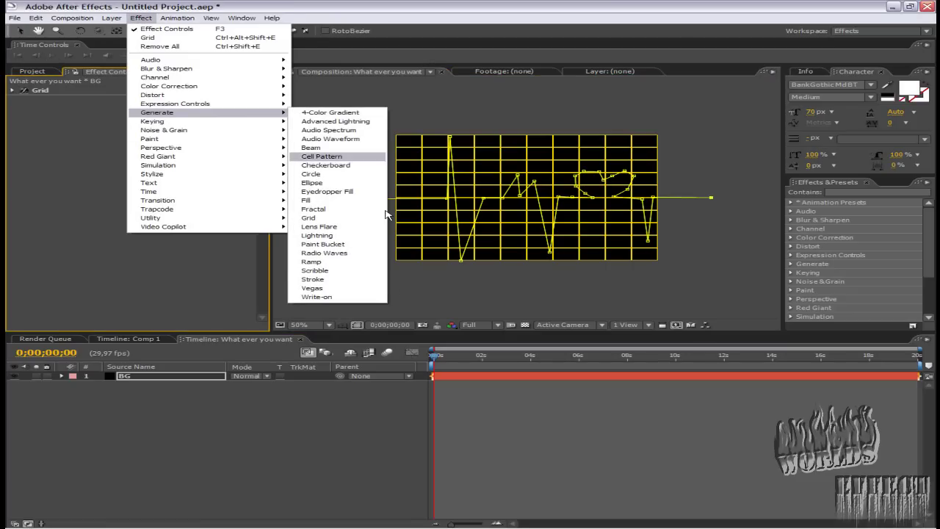
pyautogui.click(342, 279)
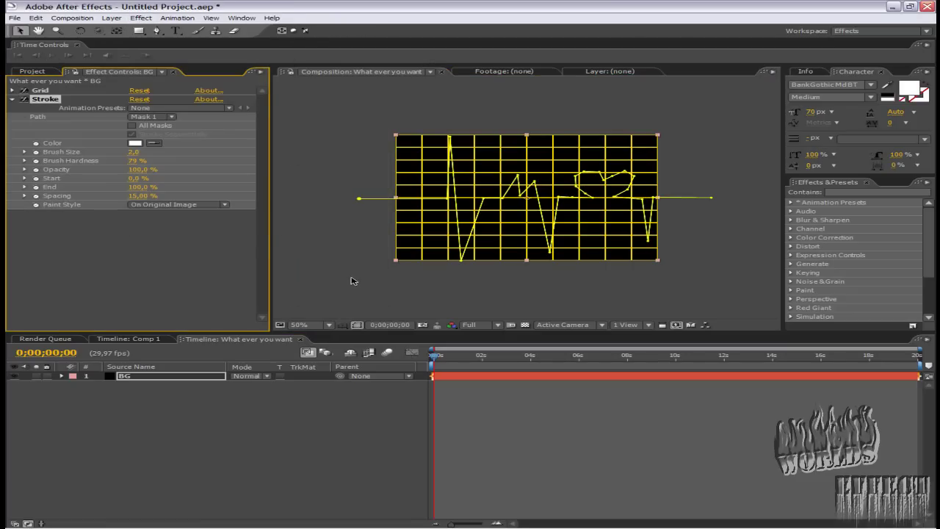
pyautogui.scroll(5, 465, 205)
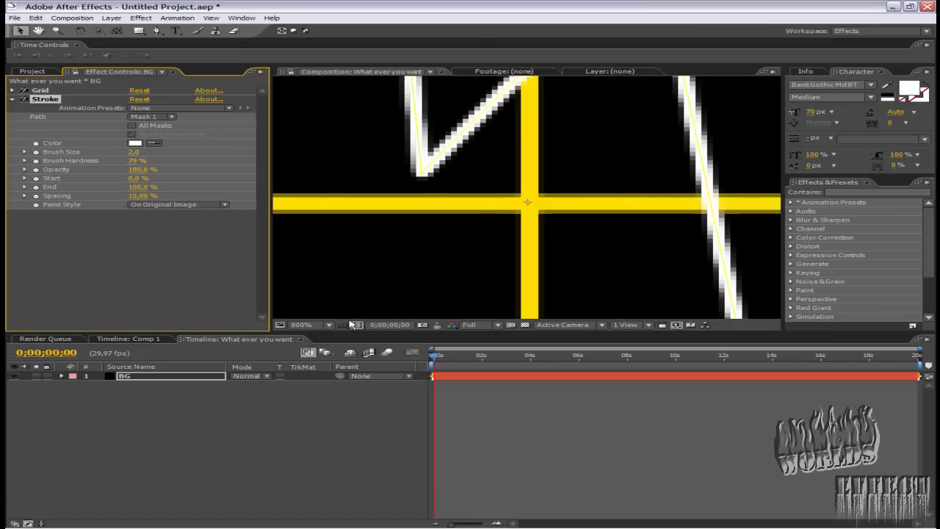
pyautogui.scroll(-8, 385, 252)
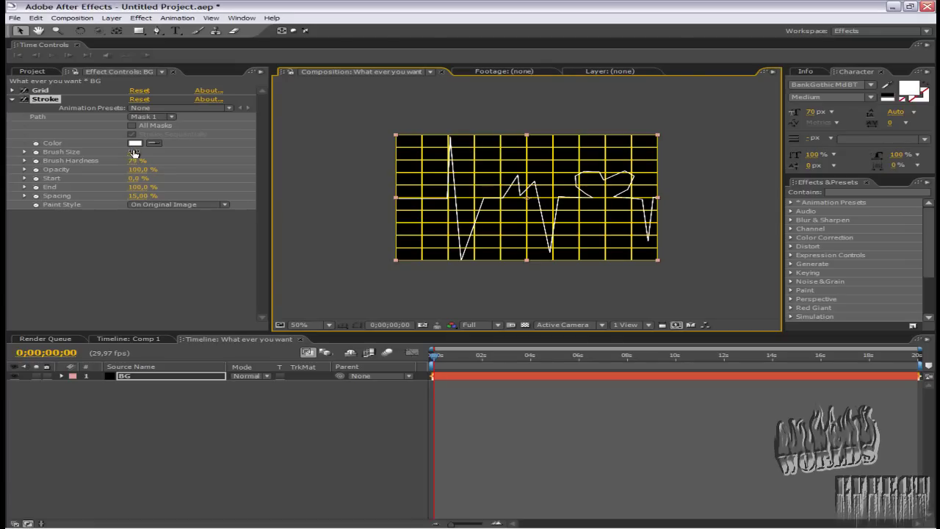
# - Set the Stroke's brush size to 5,8 and spacing to 55 %, checking the line at 100 % zoom
pyautogui.moveTo(134, 152)
pyautogui.mouseDown()
pyautogui.moveTo(188, 157)
pyautogui.moveTo(172, 154)
pyautogui.mouseUp()
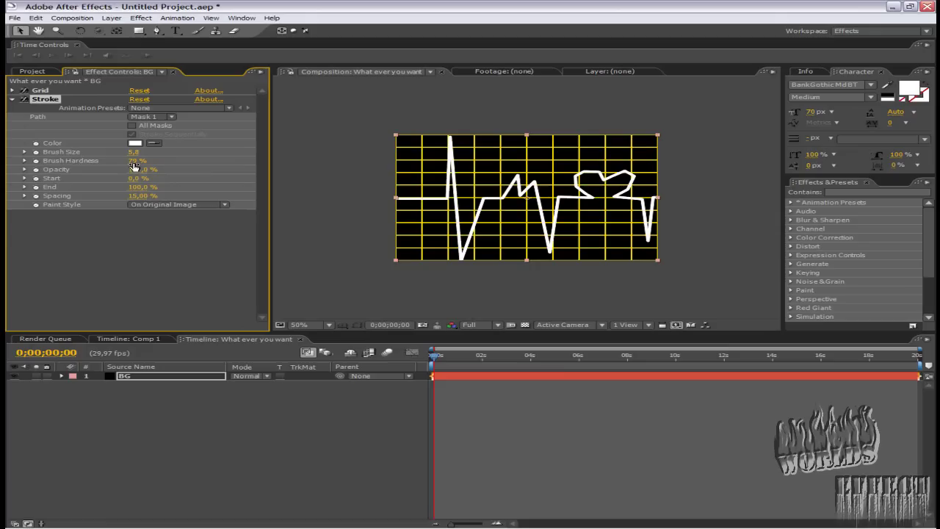
pyautogui.moveTo(137, 200); pyautogui.dragTo(193, 195)
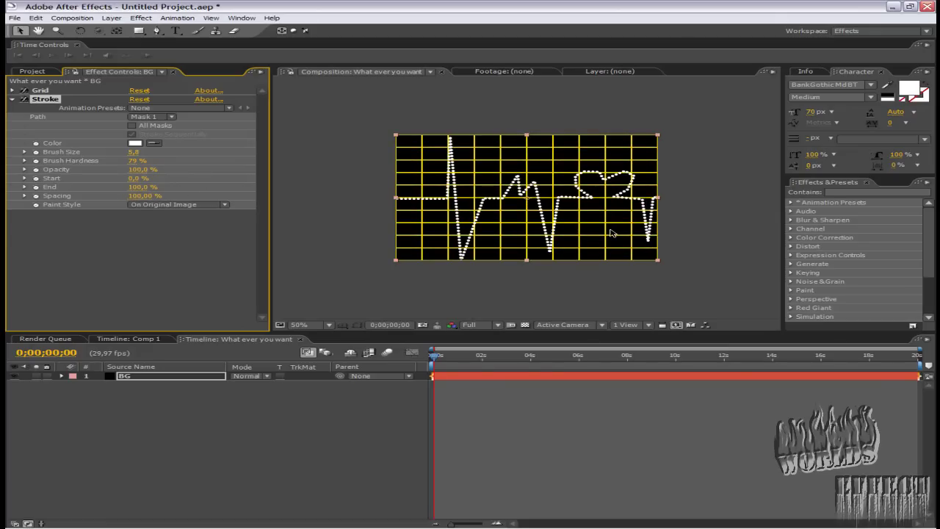
pyautogui.press('.')
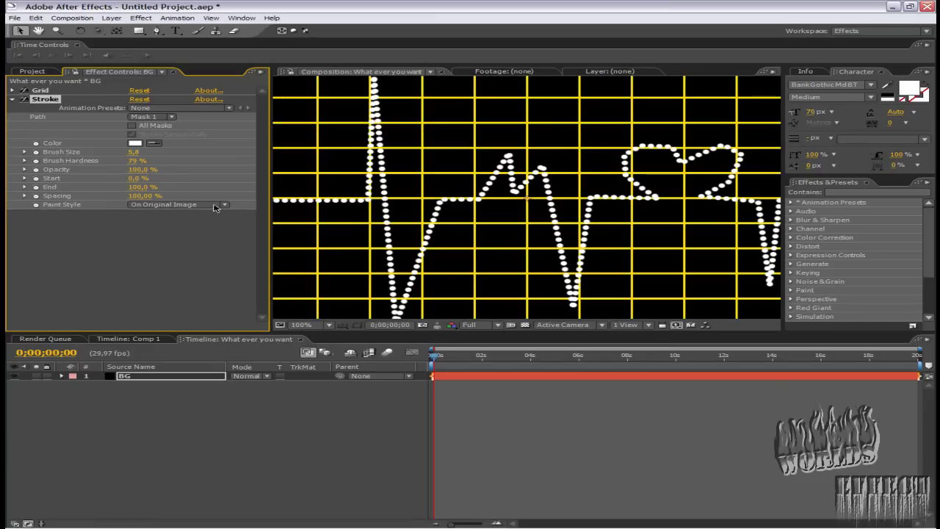
pyautogui.moveTo(143, 196)
pyautogui.mouseDown()
pyautogui.moveTo(103, 193)
pyautogui.moveTo(145, 194)
pyautogui.mouseUp()
pyautogui.press(',')
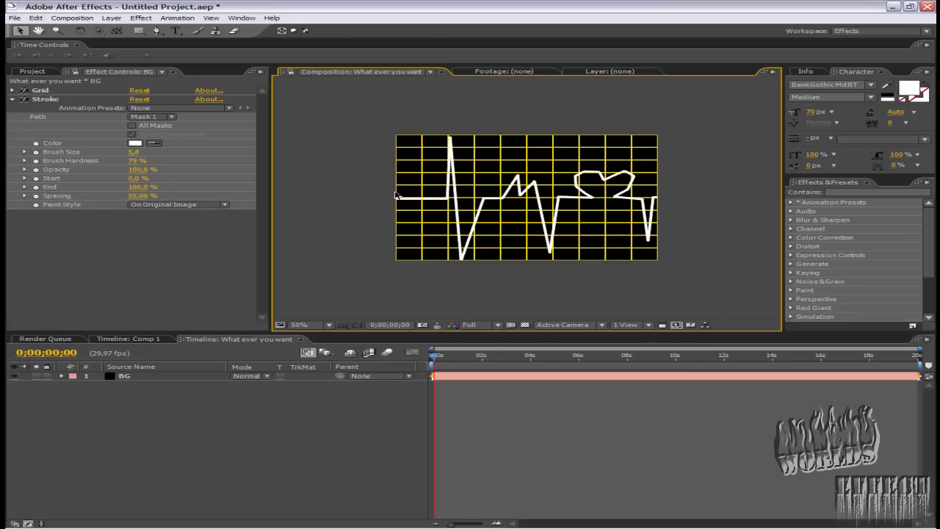
# - Try green and then teal as the Stroke colour
pyautogui.click(133, 150)
pyautogui.click(134, 144)
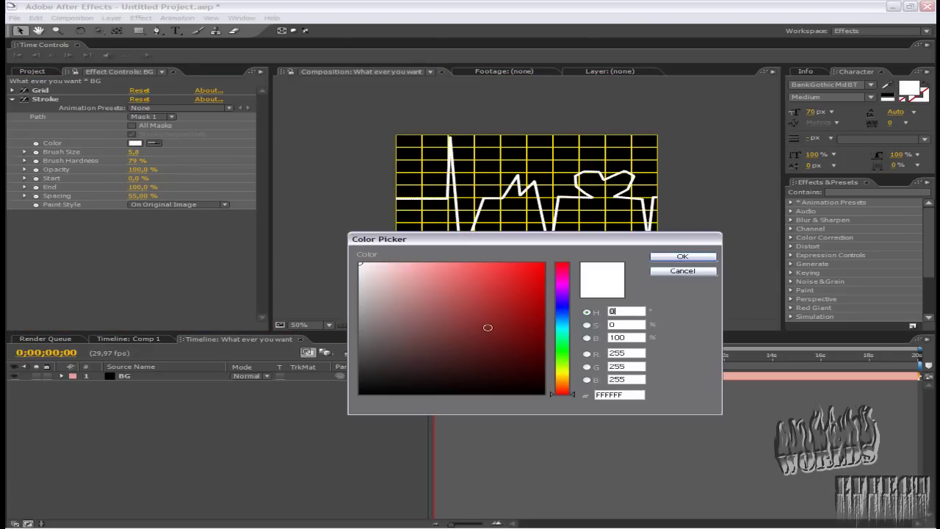
pyautogui.click(562, 353)
pyautogui.click(684, 256)
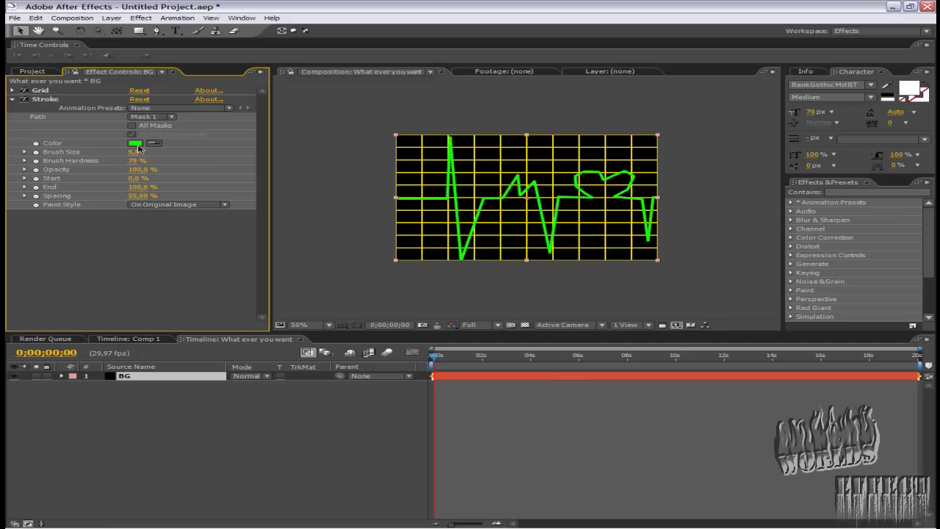
pyautogui.click(135, 144)
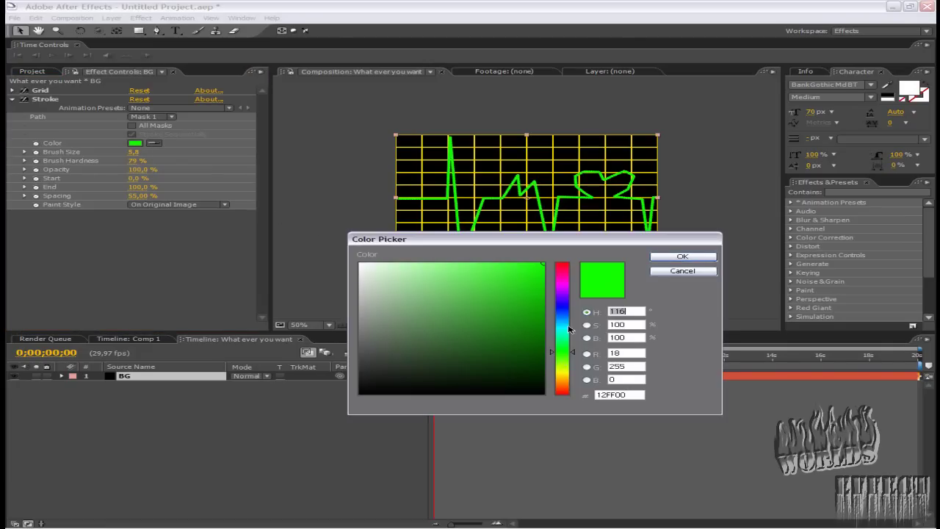
pyautogui.click(563, 328)
pyautogui.click(661, 256)
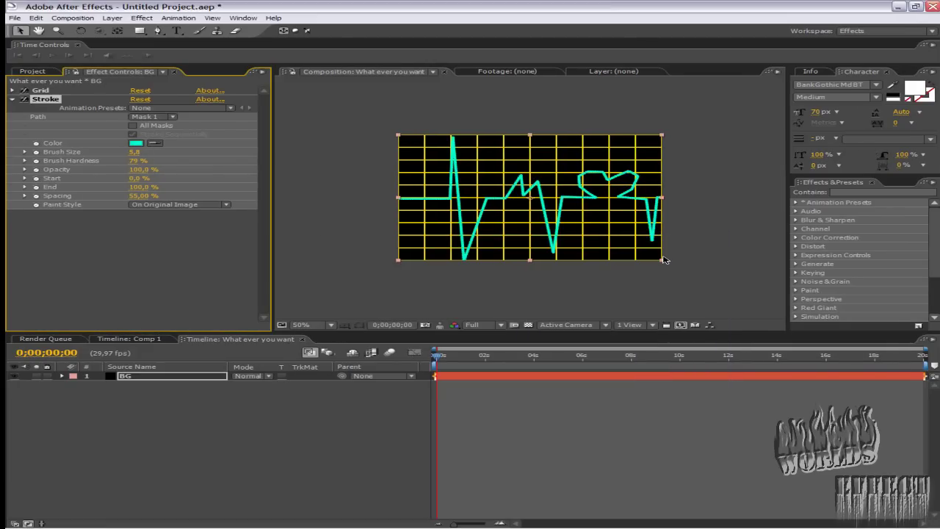
# - Turn off the Grid effect, set the stroke back to bright green (2AFF00), and select Grid
pyautogui.click(655, 272)
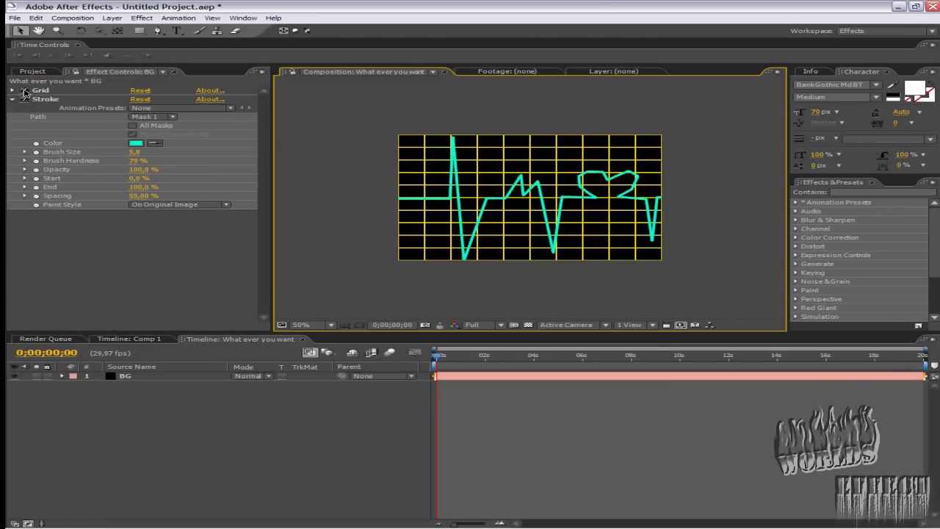
pyautogui.click(25, 91)
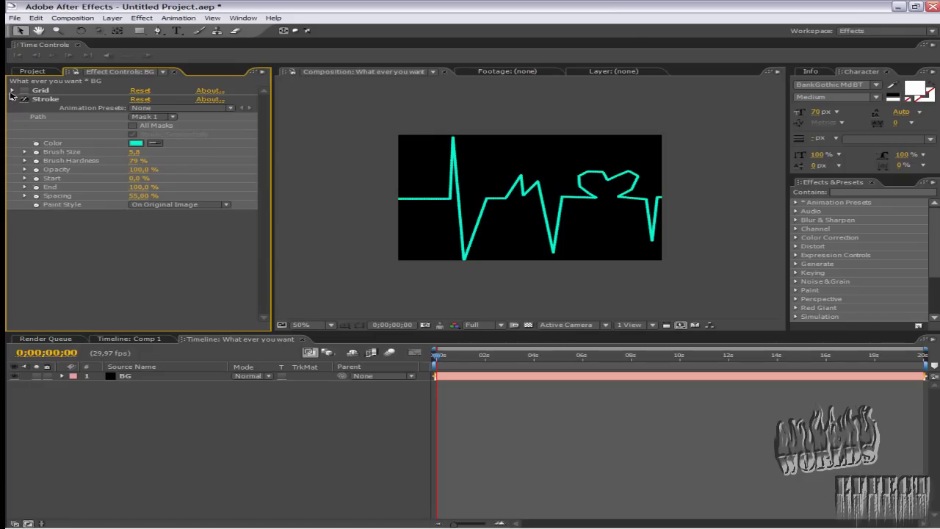
pyautogui.click(136, 144)
pyautogui.click(565, 353)
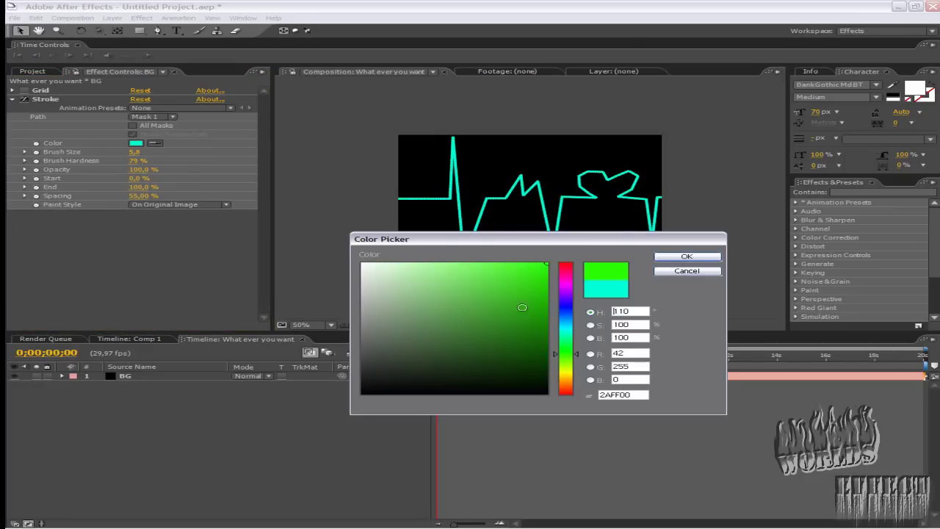
pyautogui.click(711, 256)
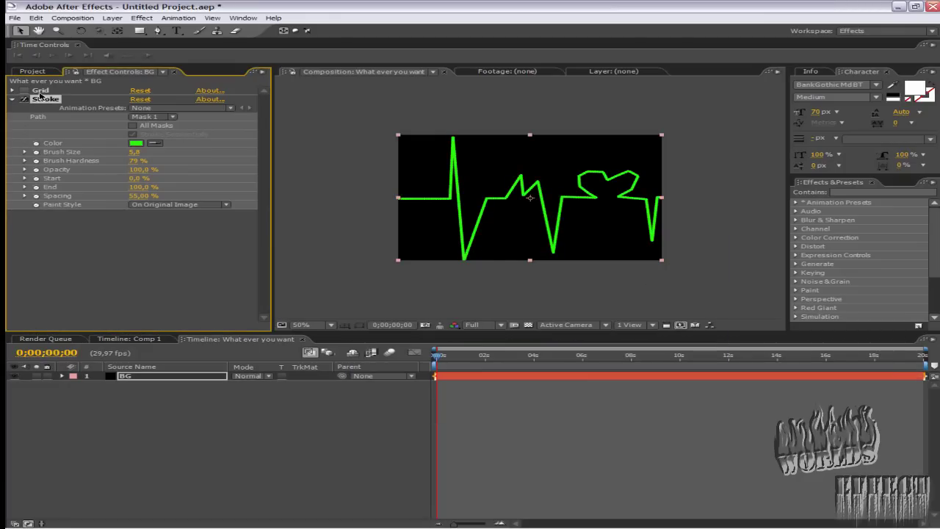
pyautogui.click(39, 93)
# - Delete the Grid effect and keyframe the Stroke's Start and End, with End at 0% at 0 s
pyautogui.press('Delete')
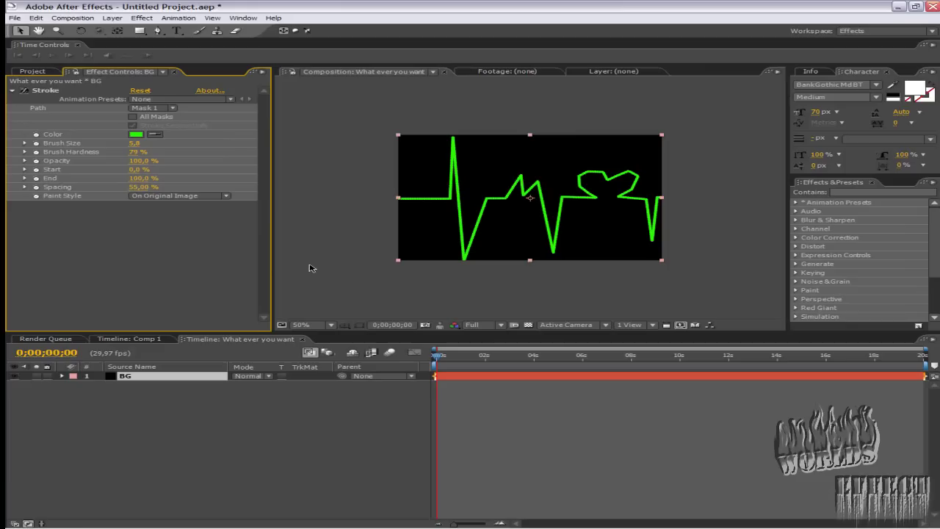
pyautogui.click(354, 262)
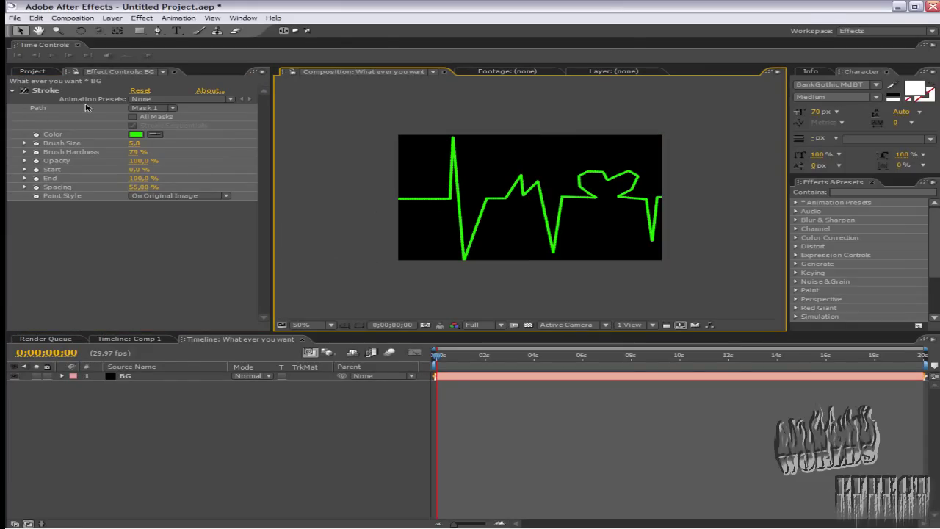
pyautogui.click(423, 360)
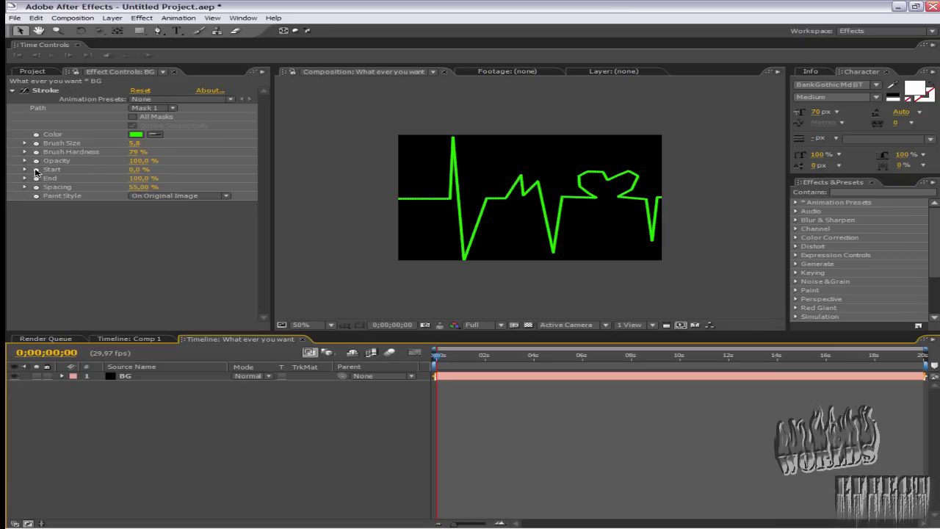
pyautogui.click(36, 169)
pyautogui.click(35, 178)
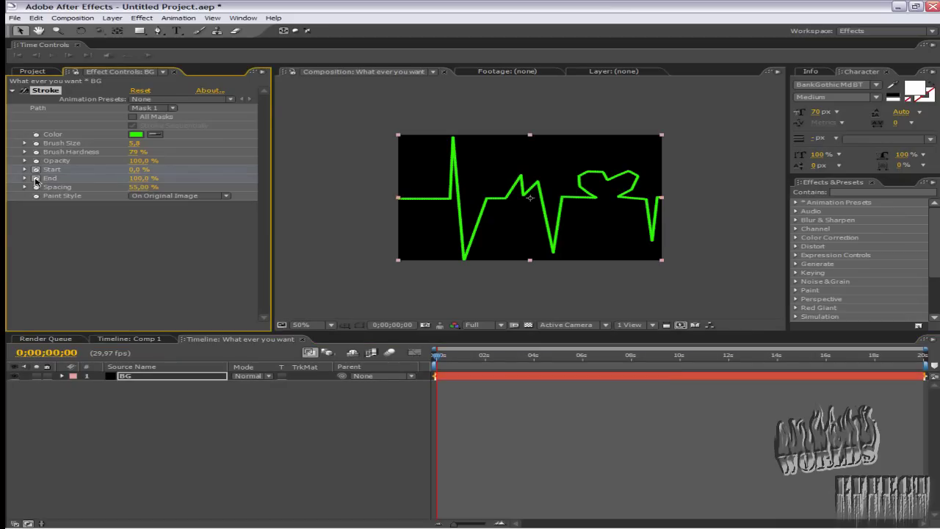
pyautogui.click(140, 178)
pyautogui.write('0')
pyautogui.click(146, 223)
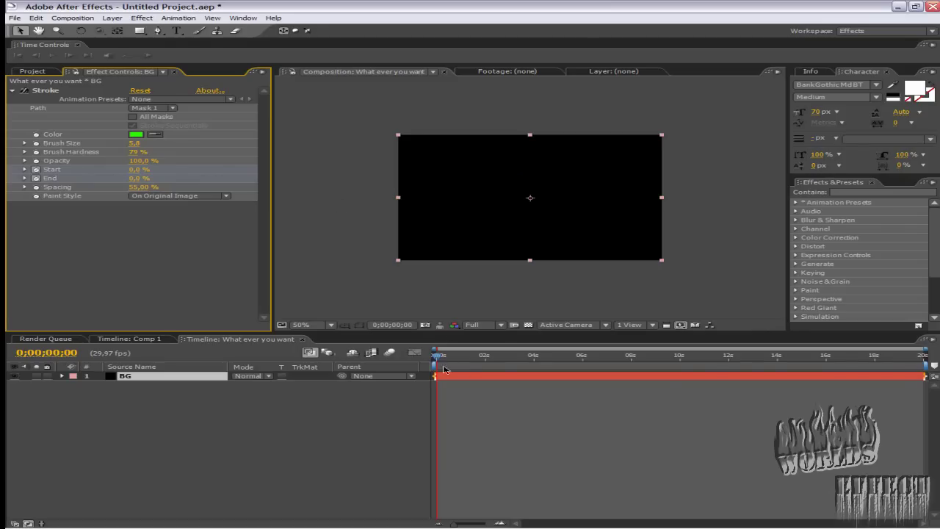
# - Set Start to 100% at 4 s and raise End to 100% at 6 s, then return to frame 0
pyautogui.moveTo(441, 356); pyautogui.dragTo(535, 363)
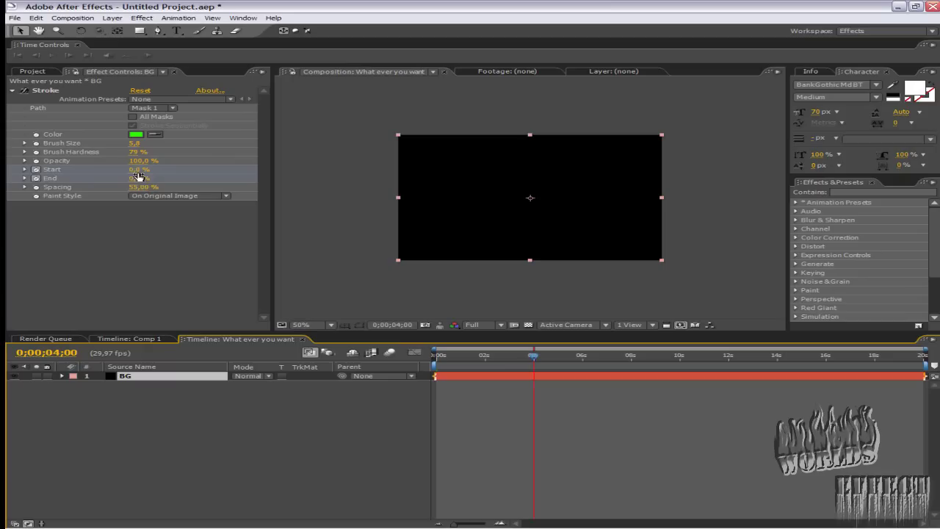
pyautogui.moveTo(143, 170); pyautogui.dragTo(271, 172)
pyautogui.click(411, 263)
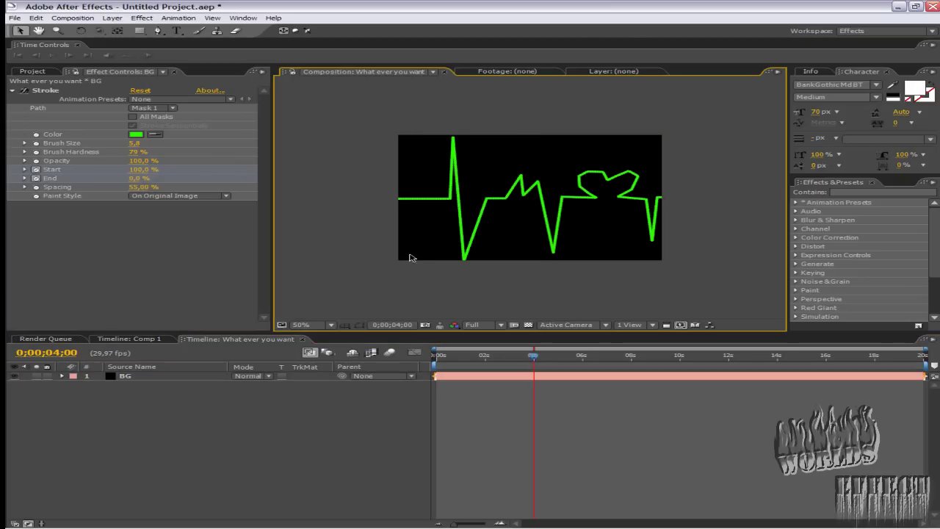
pyautogui.moveTo(548, 361); pyautogui.dragTo(583, 360)
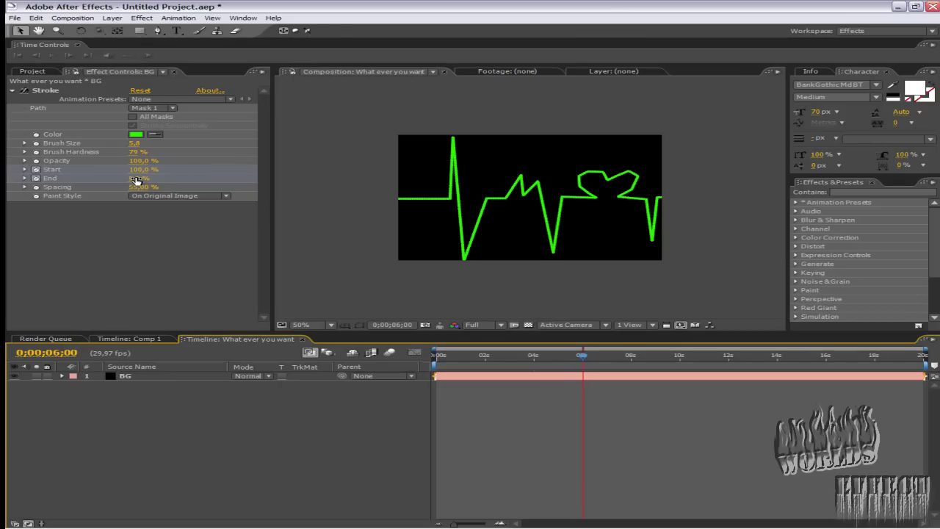
pyautogui.moveTo(136, 177); pyautogui.dragTo(289, 183)
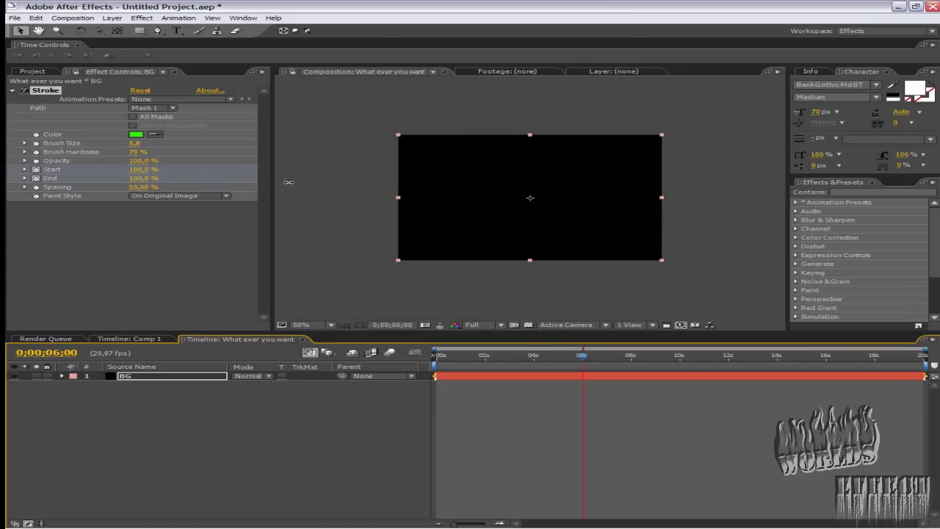
pyautogui.click(339, 210)
pyautogui.moveTo(535, 358); pyautogui.dragTo(395, 362)
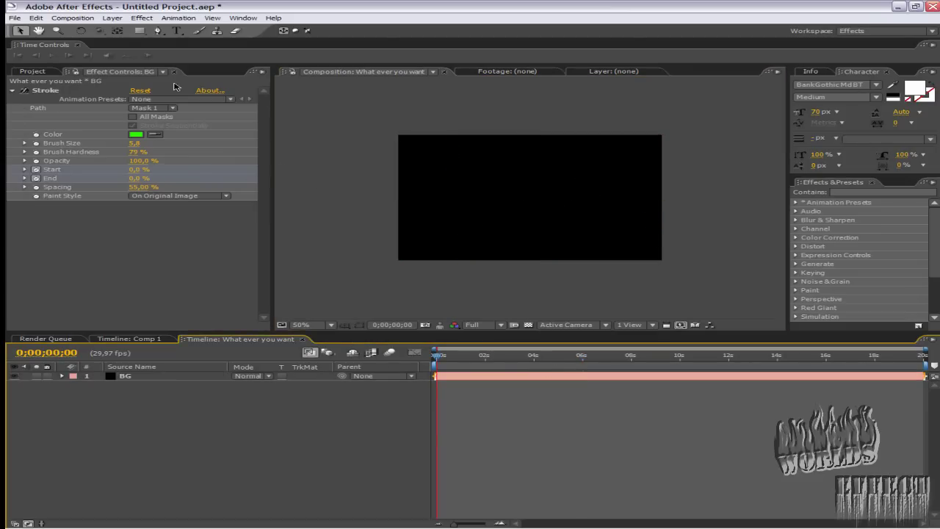
# - Run a RAM preview, collapse the Stroke settings, and scrub the timeline to watch the line draw on
pyautogui.click(143, 60)
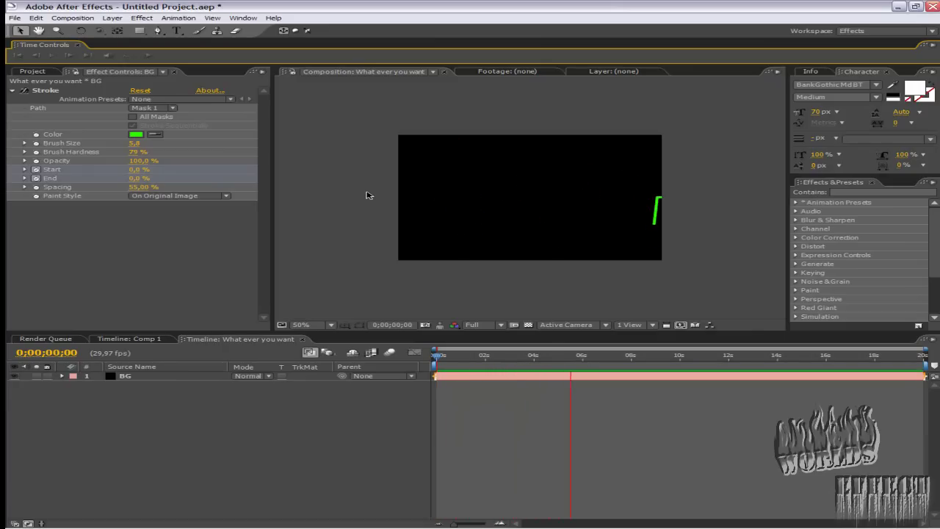
pyautogui.click(357, 245)
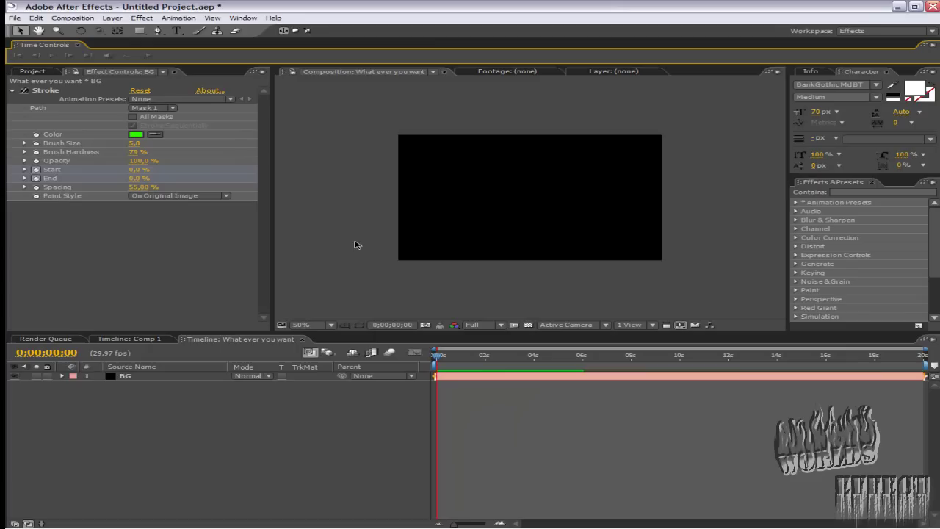
pyautogui.click(12, 93)
pyautogui.click(11, 90)
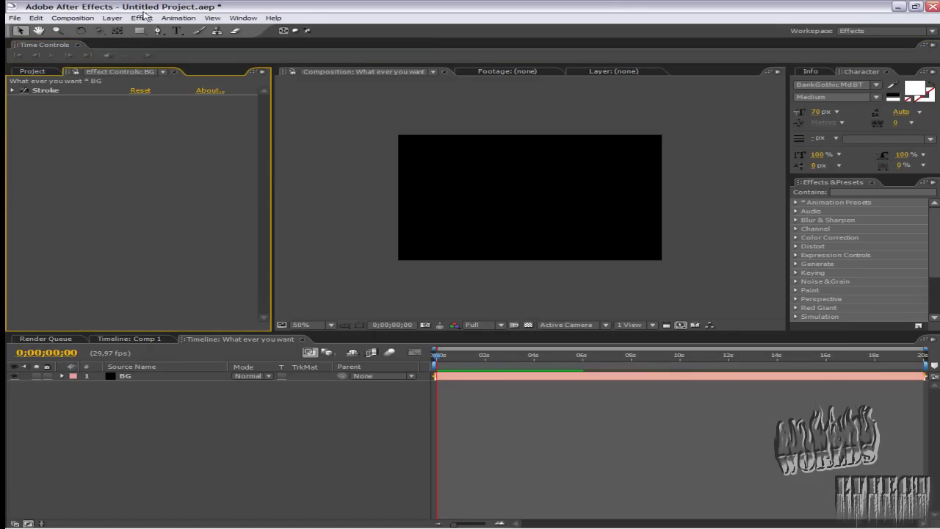
pyautogui.click(112, 17)
pyautogui.press('Escape')
pyautogui.click(151, 375)
pyautogui.moveTo(450, 358)
pyautogui.mouseDown()
pyautogui.moveTo(467, 360)
pyautogui.moveTo(435, 360)
pyautogui.moveTo(527, 362)
pyautogui.mouseUp()
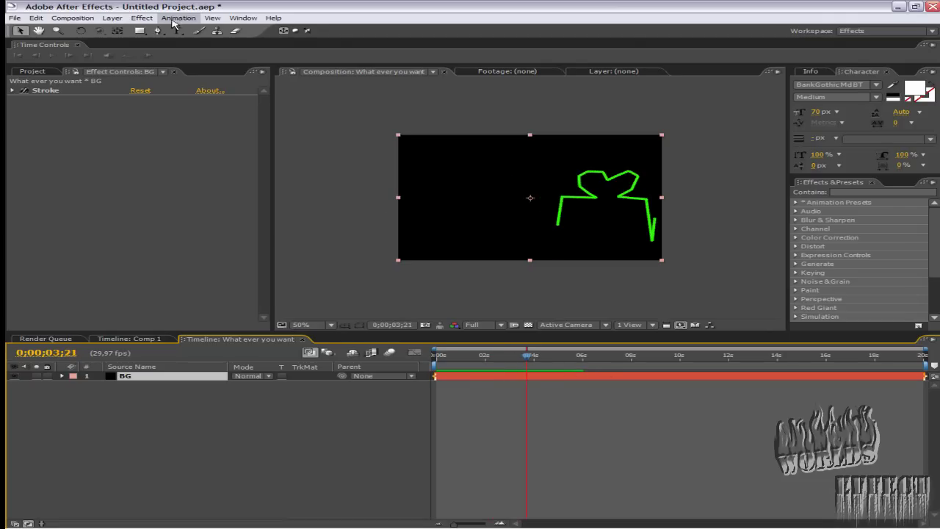
# - Apply a Grid effect to BG and move it above Stroke so the line stays on top
pyautogui.click(141, 18)
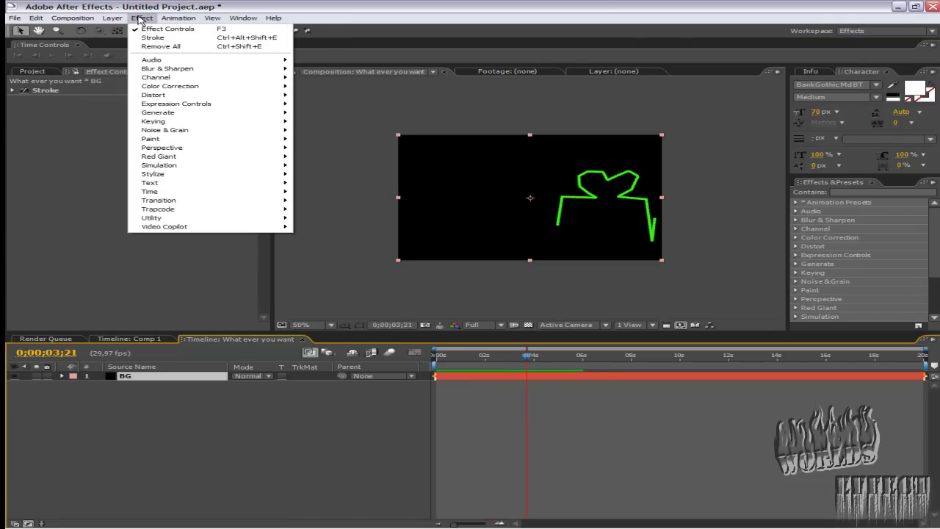
pyautogui.moveTo(199, 134)
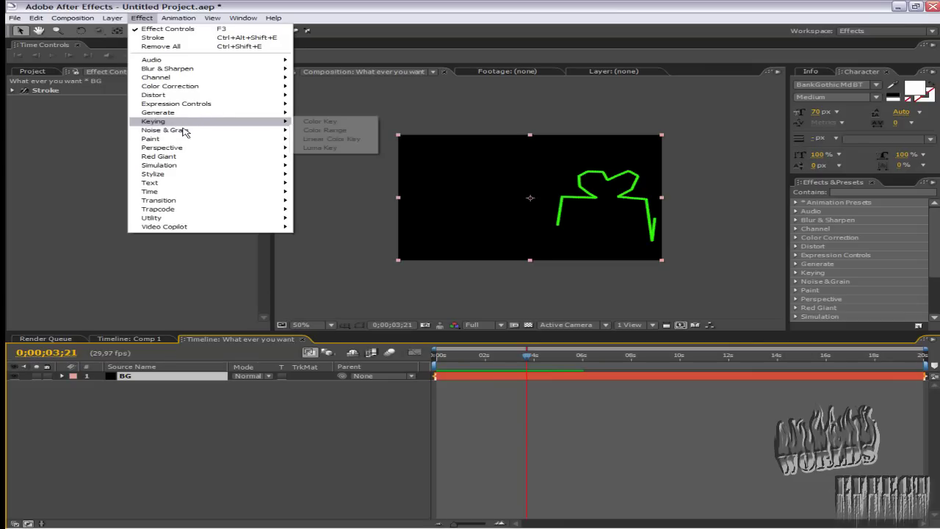
pyautogui.moveTo(185, 118)
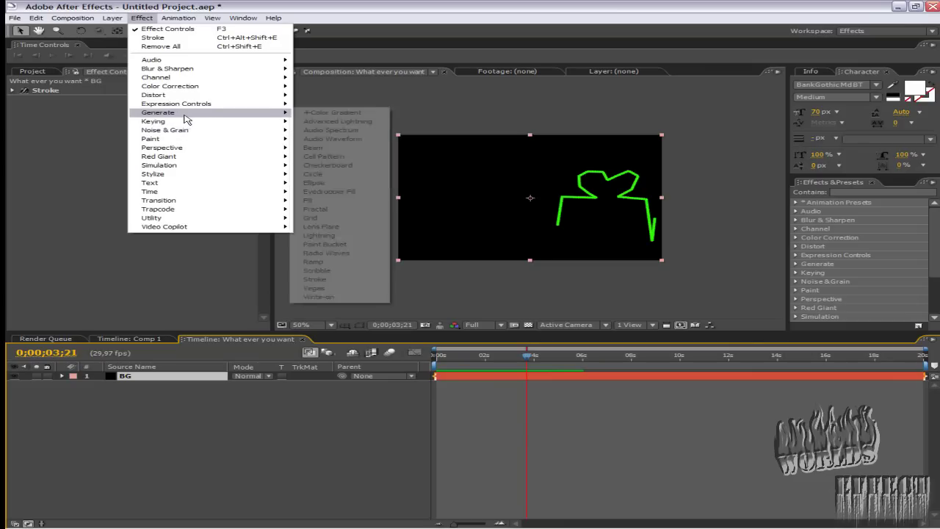
pyautogui.click(338, 218)
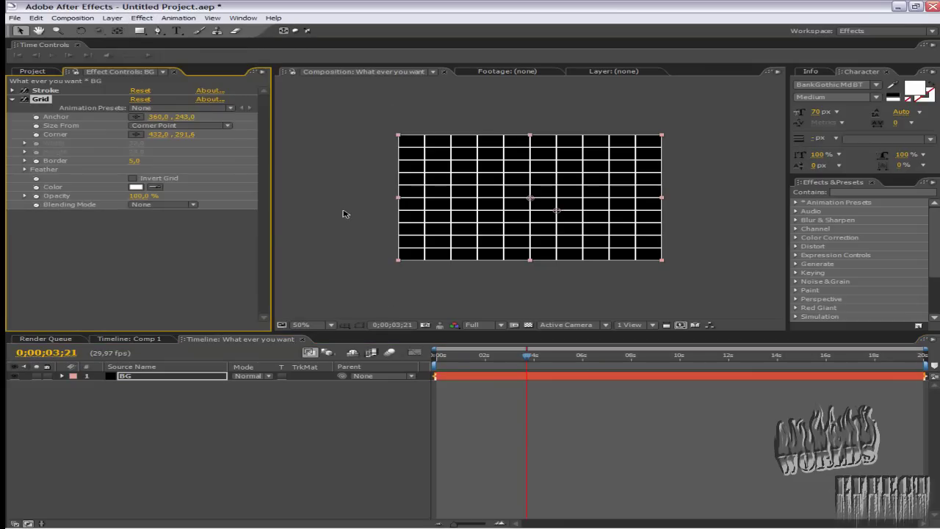
pyautogui.moveTo(42, 101); pyautogui.dragTo(43, 91)
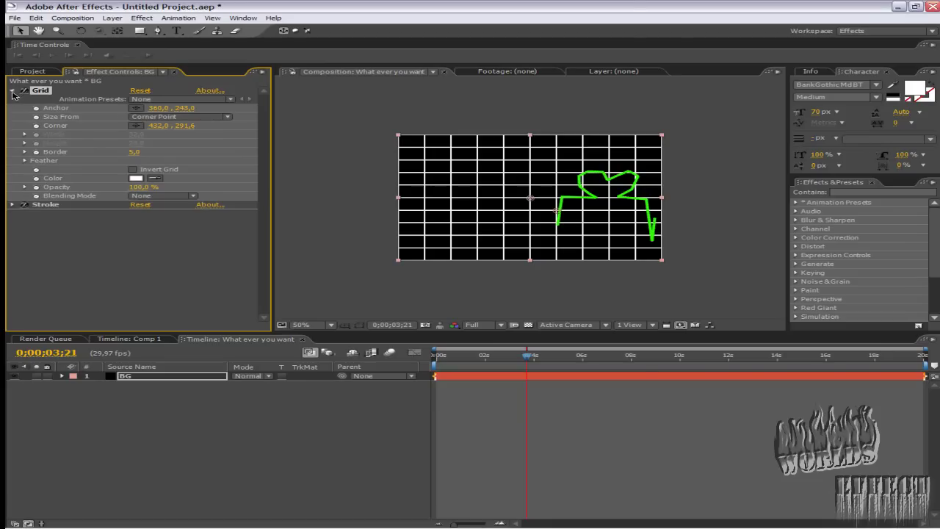
# - Set the Grid Color to red
pyautogui.click(11, 92)
pyautogui.click(12, 91)
pyautogui.click(136, 178)
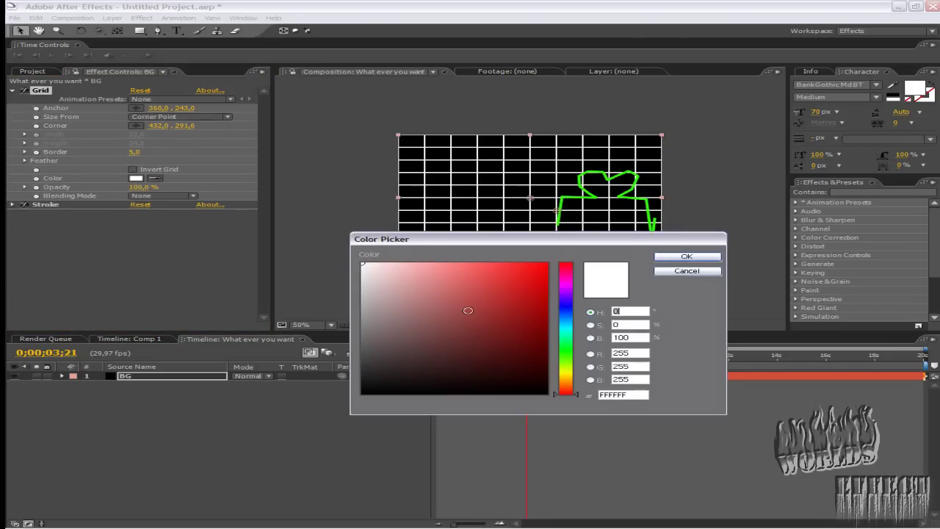
pyautogui.moveTo(468, 311); pyautogui.dragTo(653, 241)
pyautogui.click(679, 258)
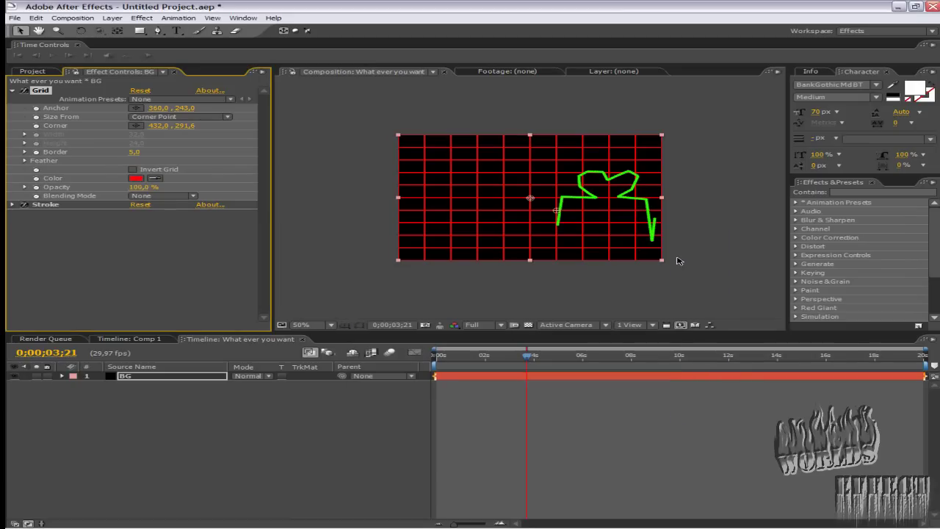
pyautogui.click(700, 286)
pyautogui.scroll(3, 623, 260)
pyautogui.scroll(-3, 626, 257)
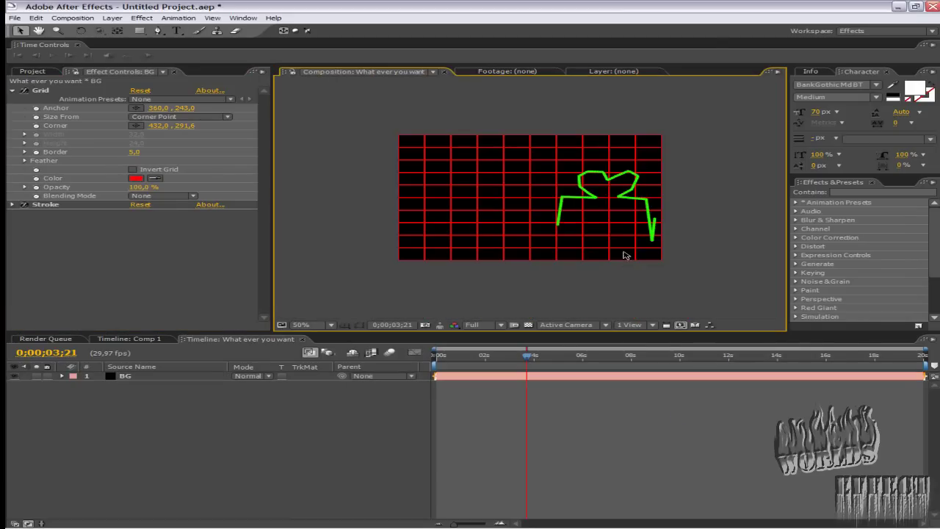
pyautogui.scroll(1, 616, 226)
pyautogui.click(39, 30)
pyautogui.moveTo(548, 177); pyautogui.dragTo(451, 187)
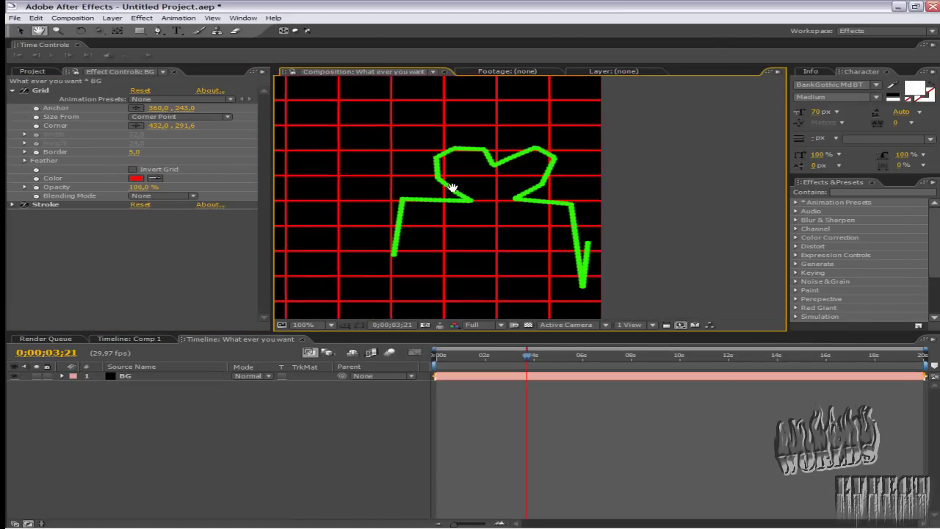
pyautogui.scroll(3, 531, 230)
pyautogui.scroll(-8, 530, 230)
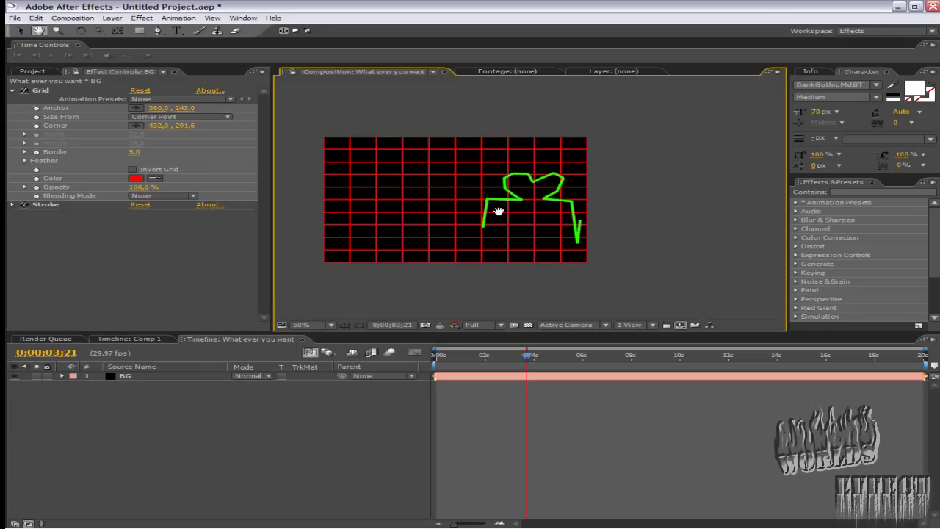
pyautogui.moveTo(502, 211); pyautogui.dragTo(525, 211)
pyautogui.moveTo(10, 30); pyautogui.dragTo(139, 32)
pyautogui.click(20, 30)
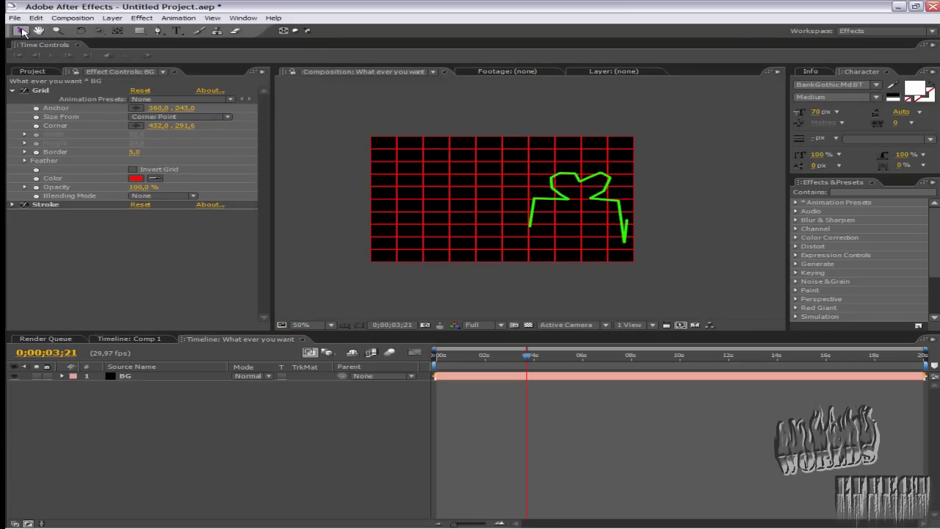
pyautogui.click(294, 124)
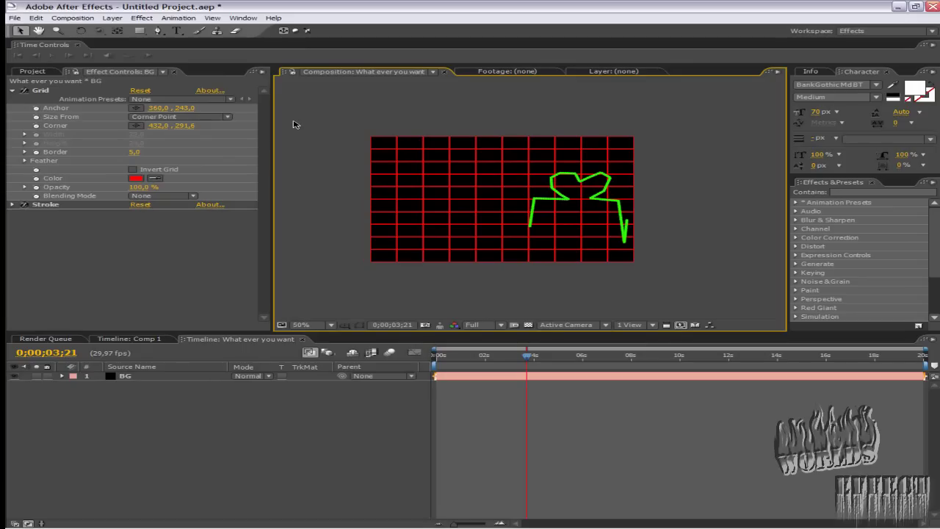